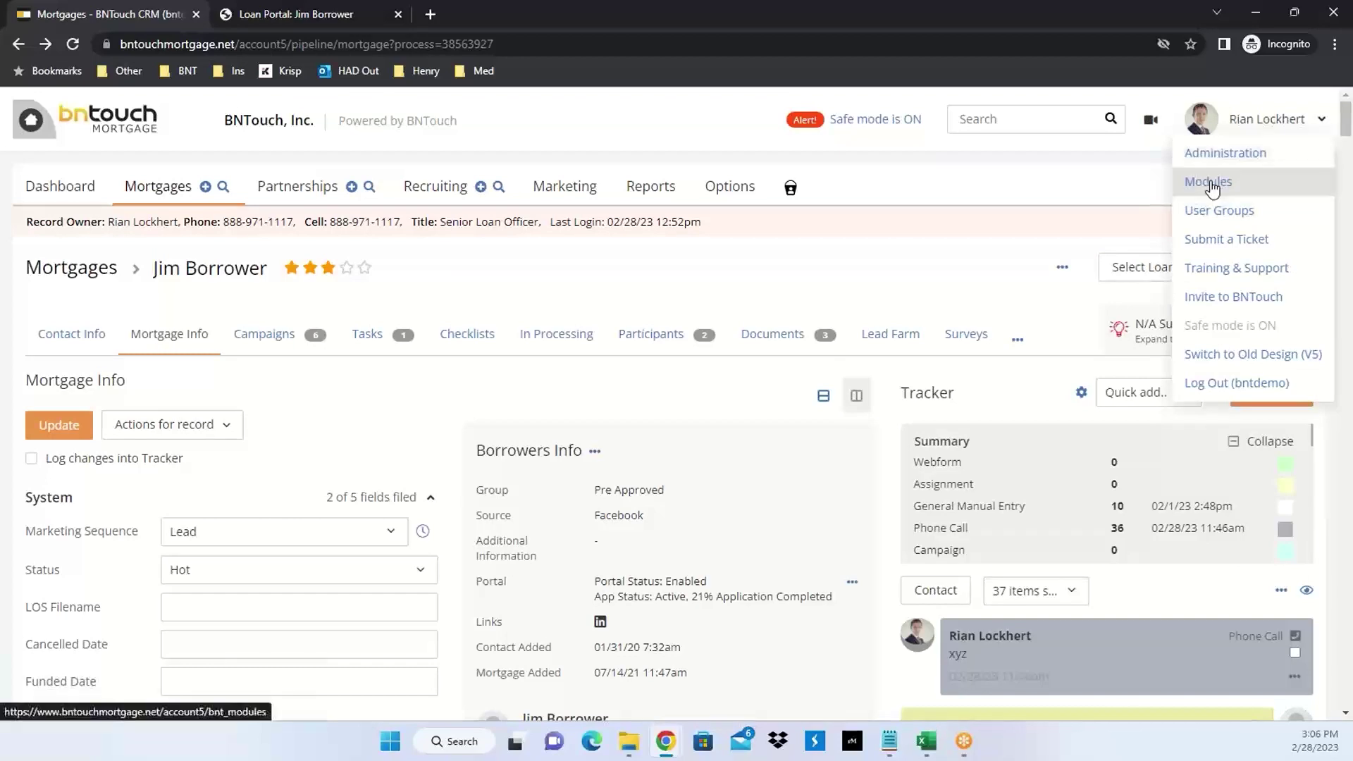
Open Options > Modules to see MAIA - Mortgage AI Assistant listed as active.
{"action": "left_click", "coordinate": [1209, 182]}
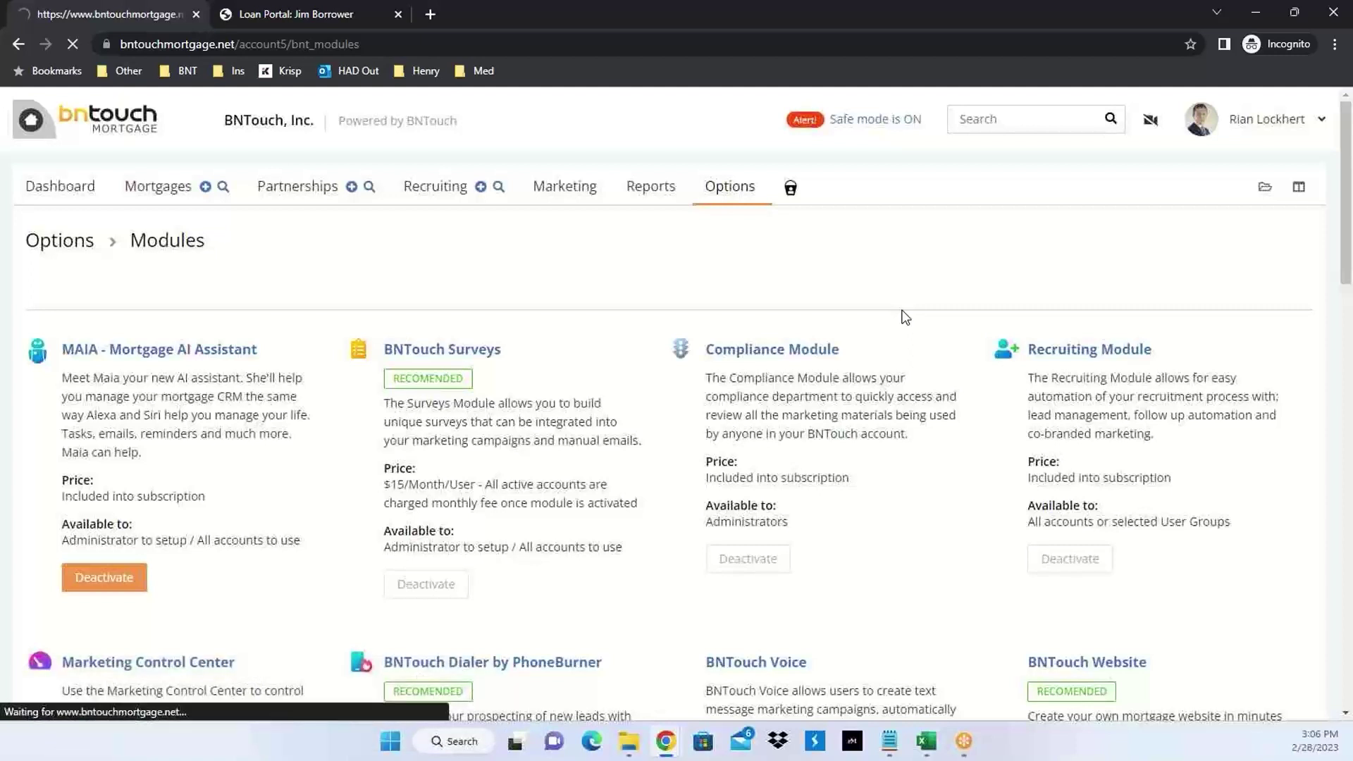
{"action": "left_click", "coordinate": [1269, 119]}
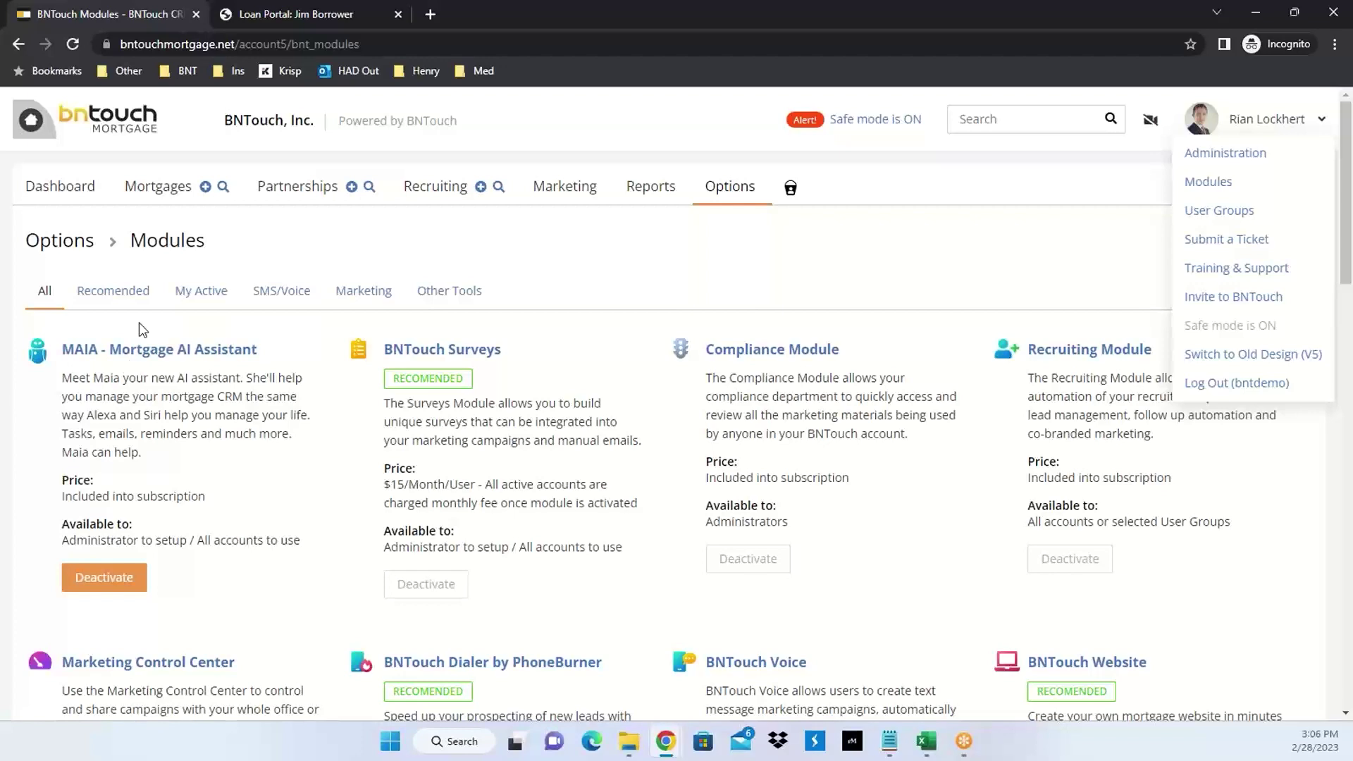
Open 'Borrower, Jim' from the Mortgages lead pipeline and bring up the Maia chat.
{"action": "left_click", "coordinate": [161, 201]}
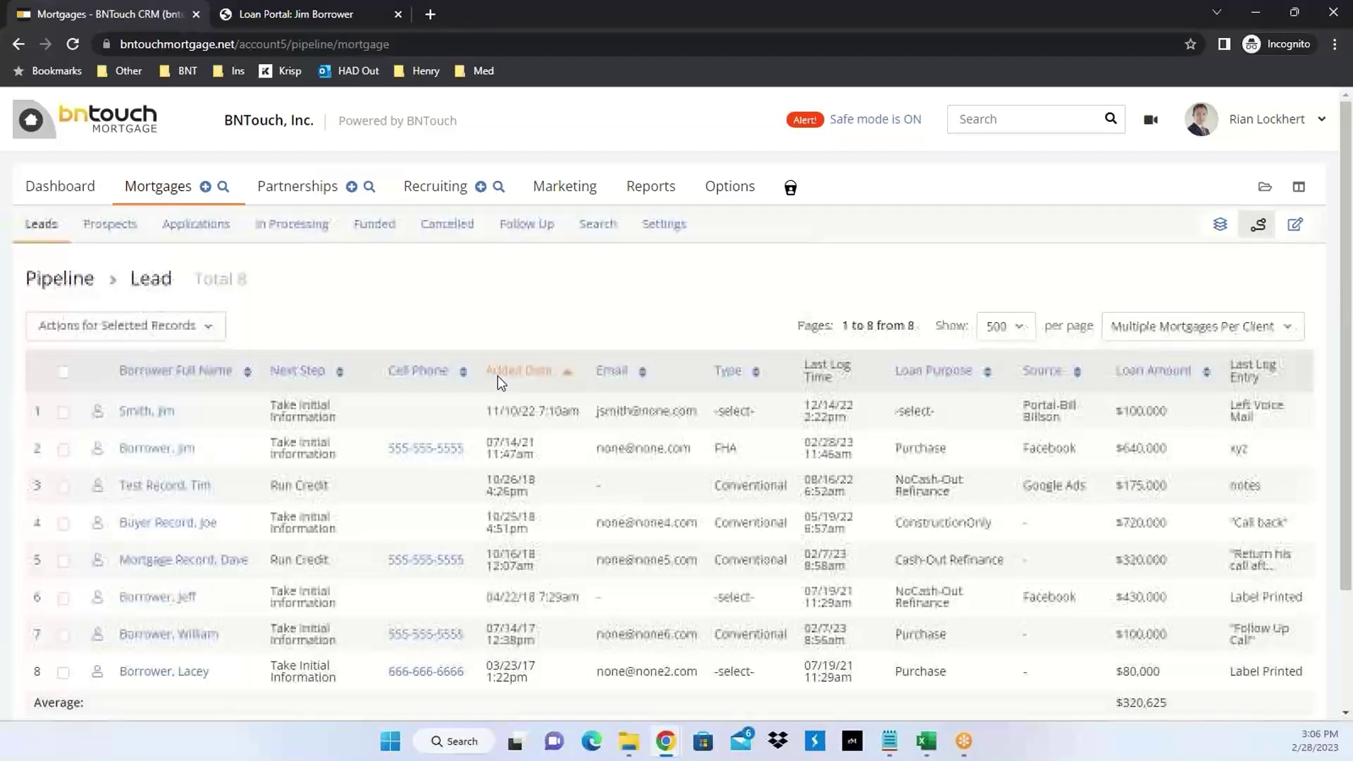
{"action": "left_click", "coordinate": [155, 458]}
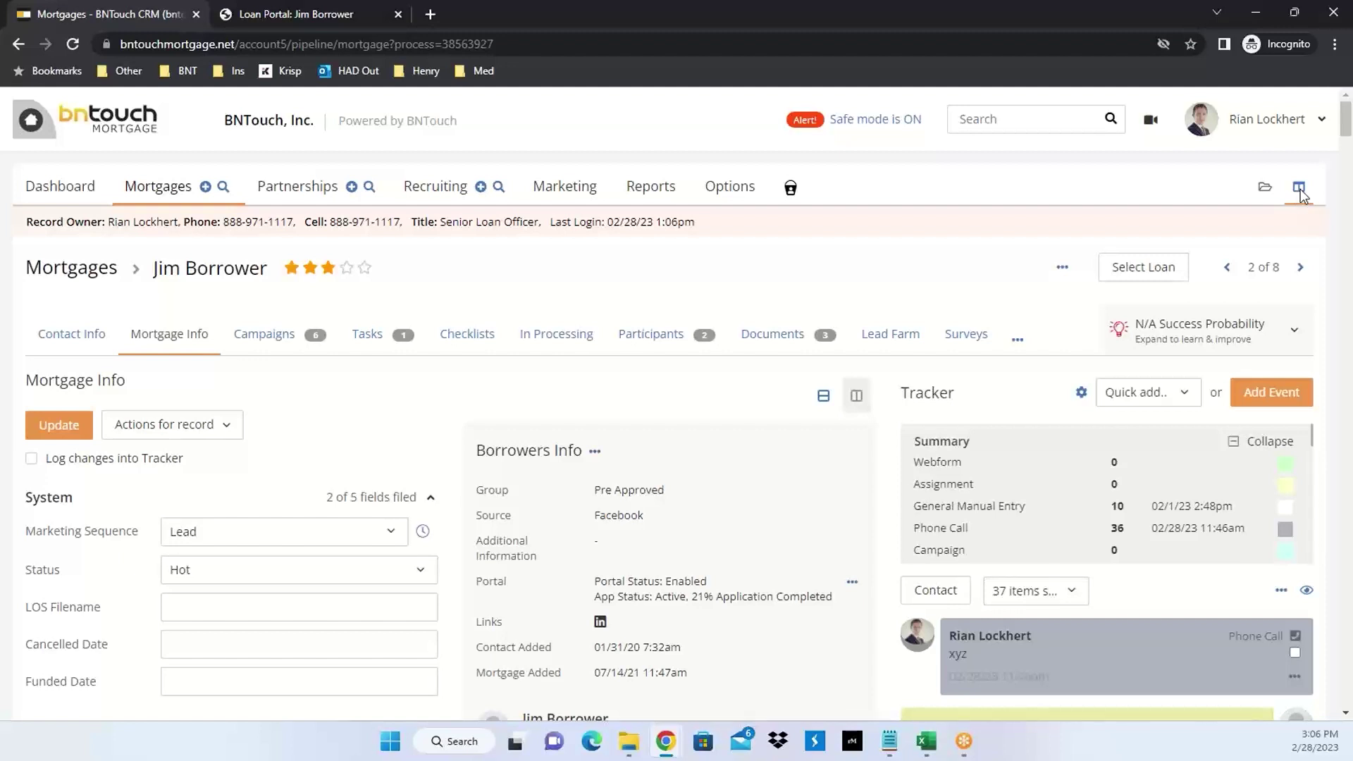
{"action": "left_click", "coordinate": [1300, 189]}
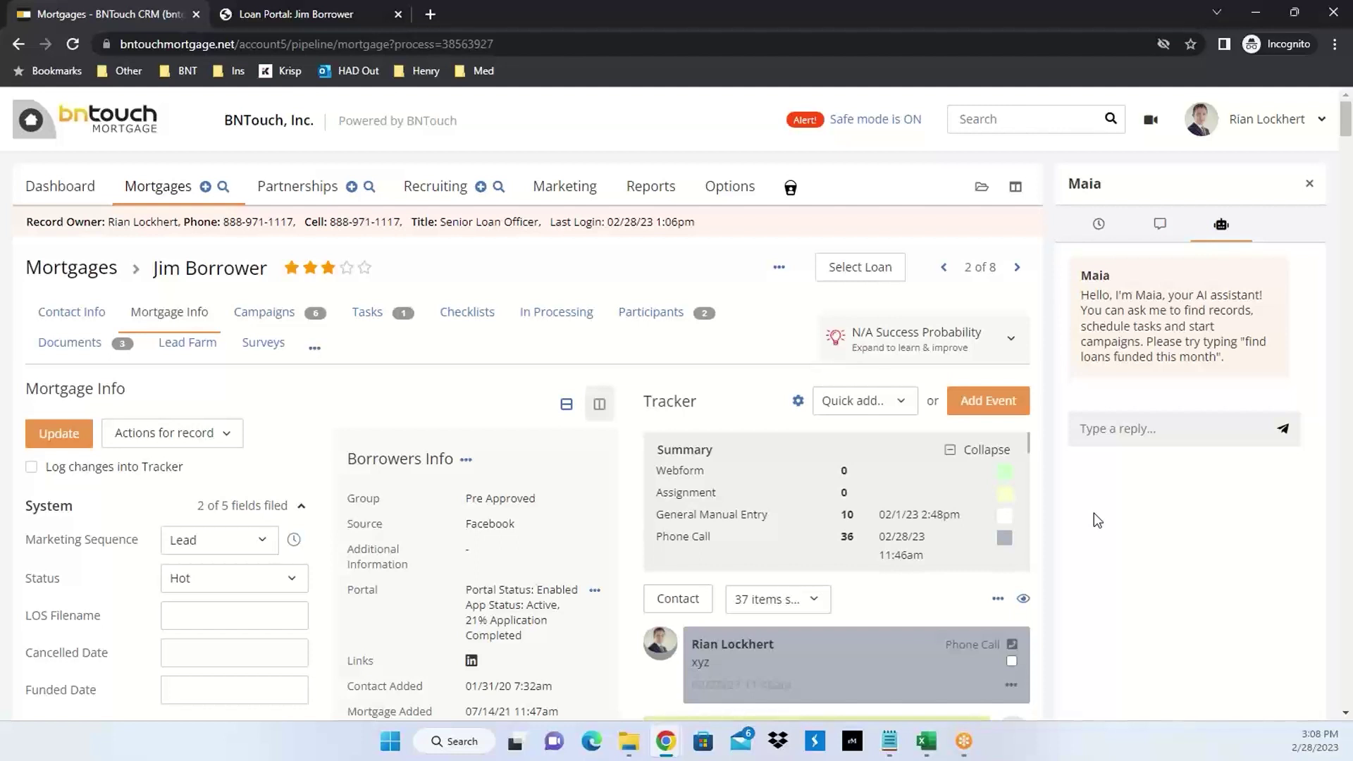
Close the Maia chat, then review and close Maia's Success Probability suggestions for this loan.
{"action": "left_click", "coordinate": [1309, 183]}
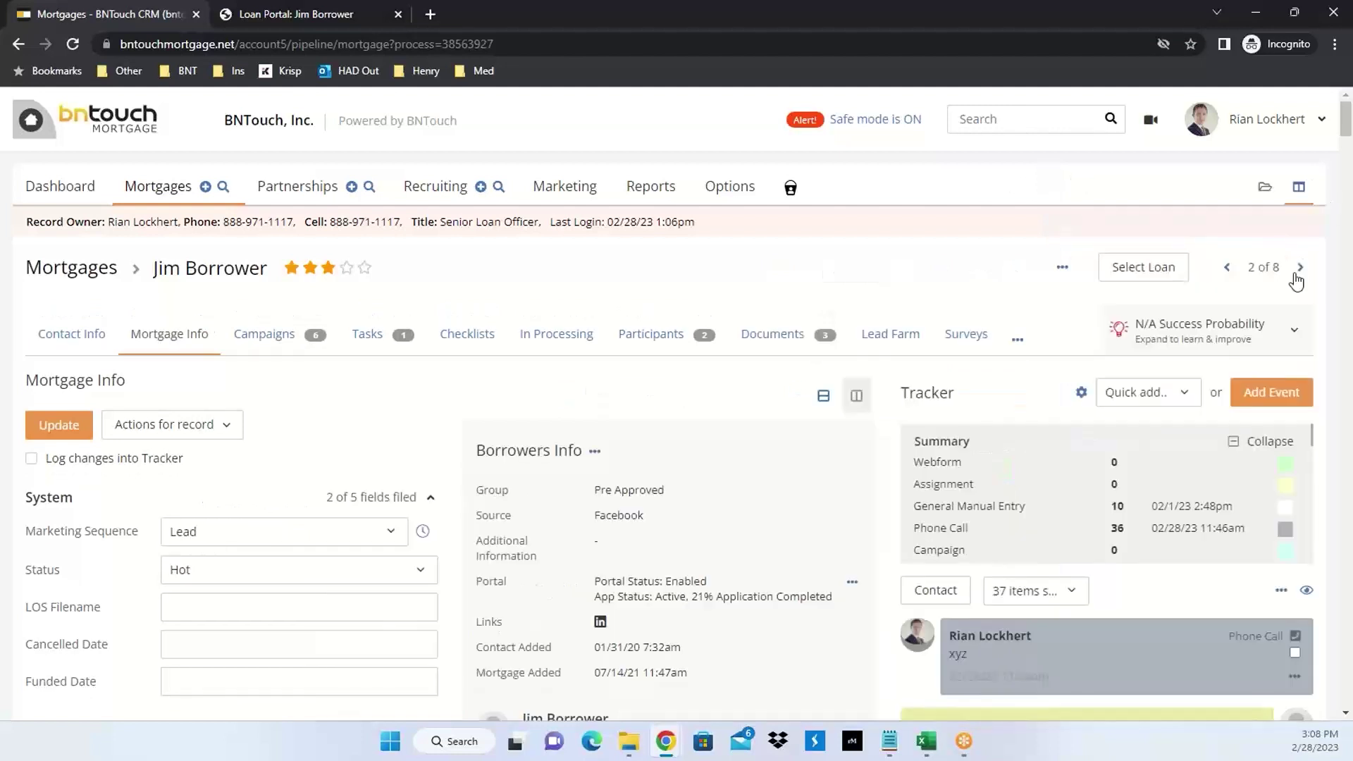
{"action": "left_click", "coordinate": [1189, 344]}
{"action": "scroll", "coordinate": [1026, 473], "scroll_direction": "down", "scroll_amount": 1}
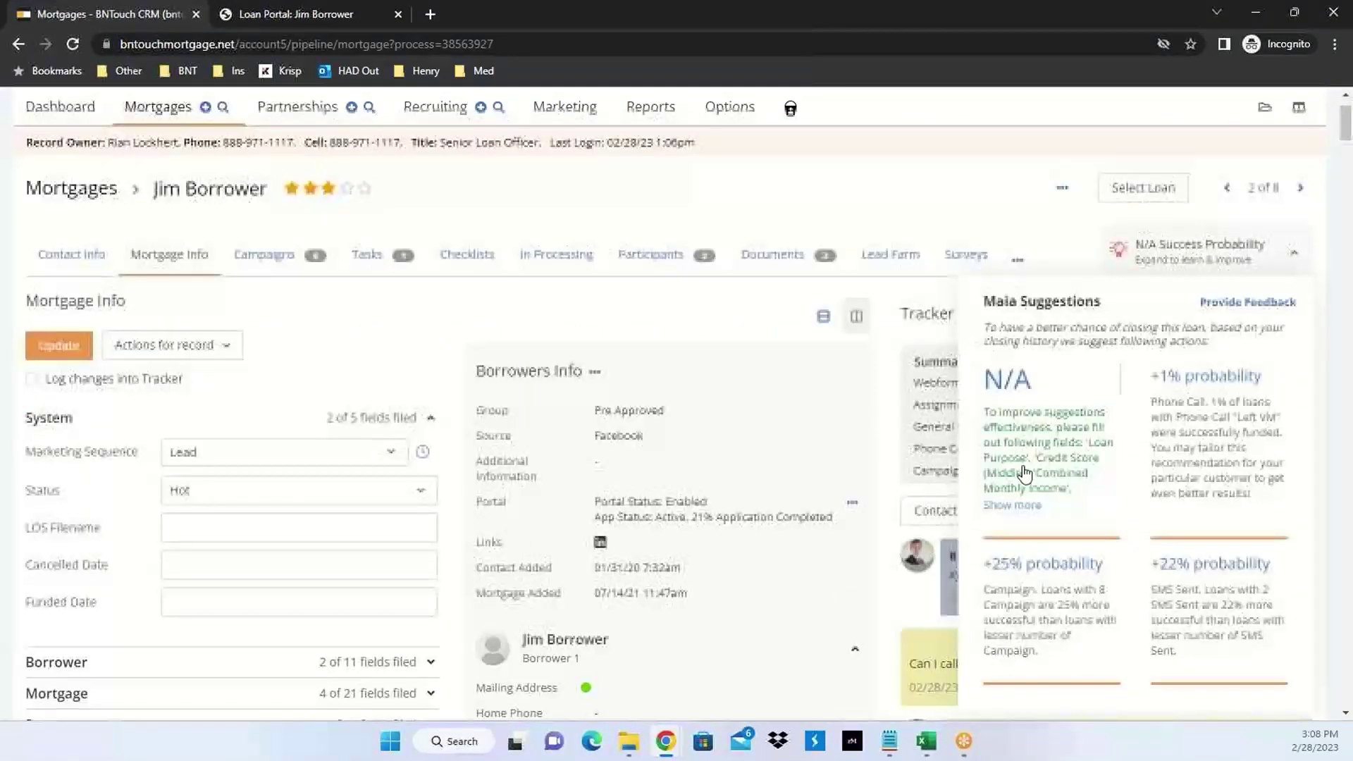
{"action": "scroll", "coordinate": [1025, 473], "scroll_direction": "down", "scroll_amount": 1}
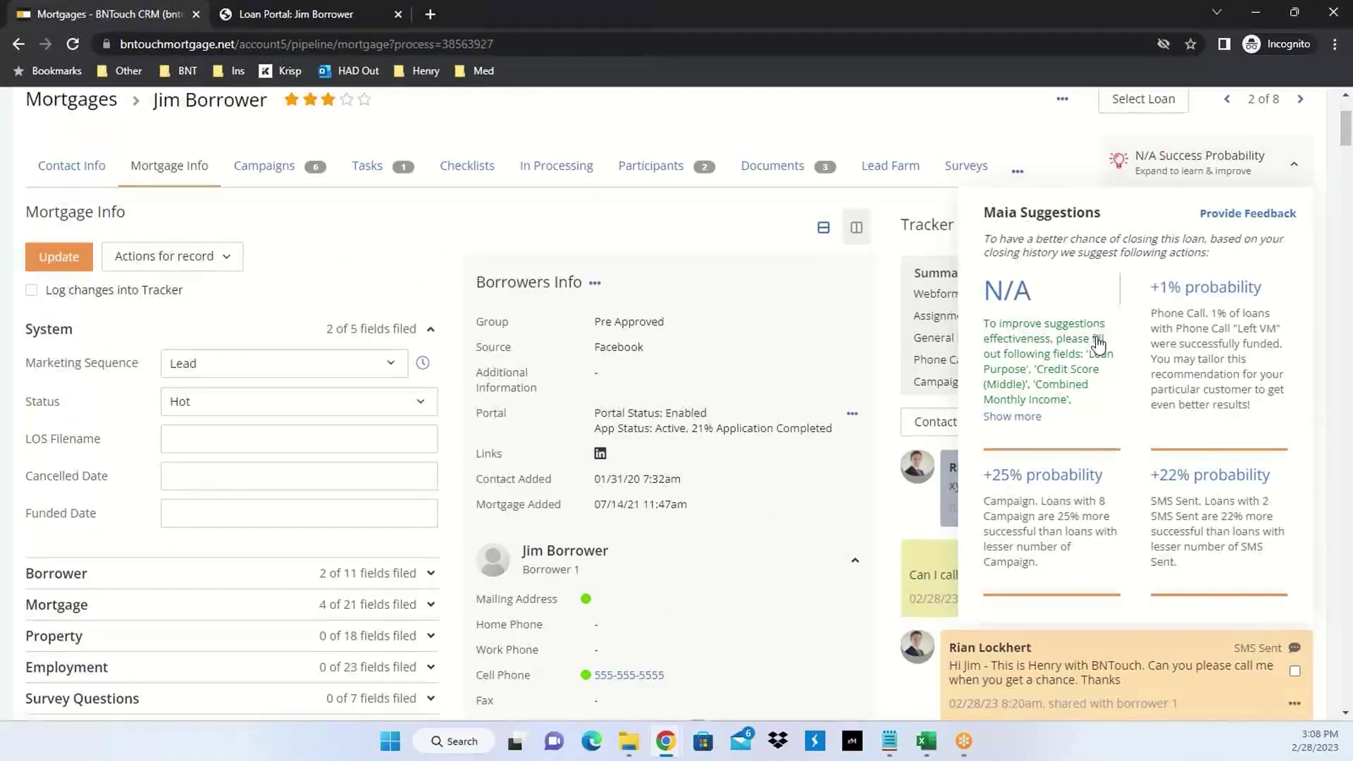
{"action": "scroll", "coordinate": [1121, 327], "scroll_direction": "up", "scroll_amount": 1}
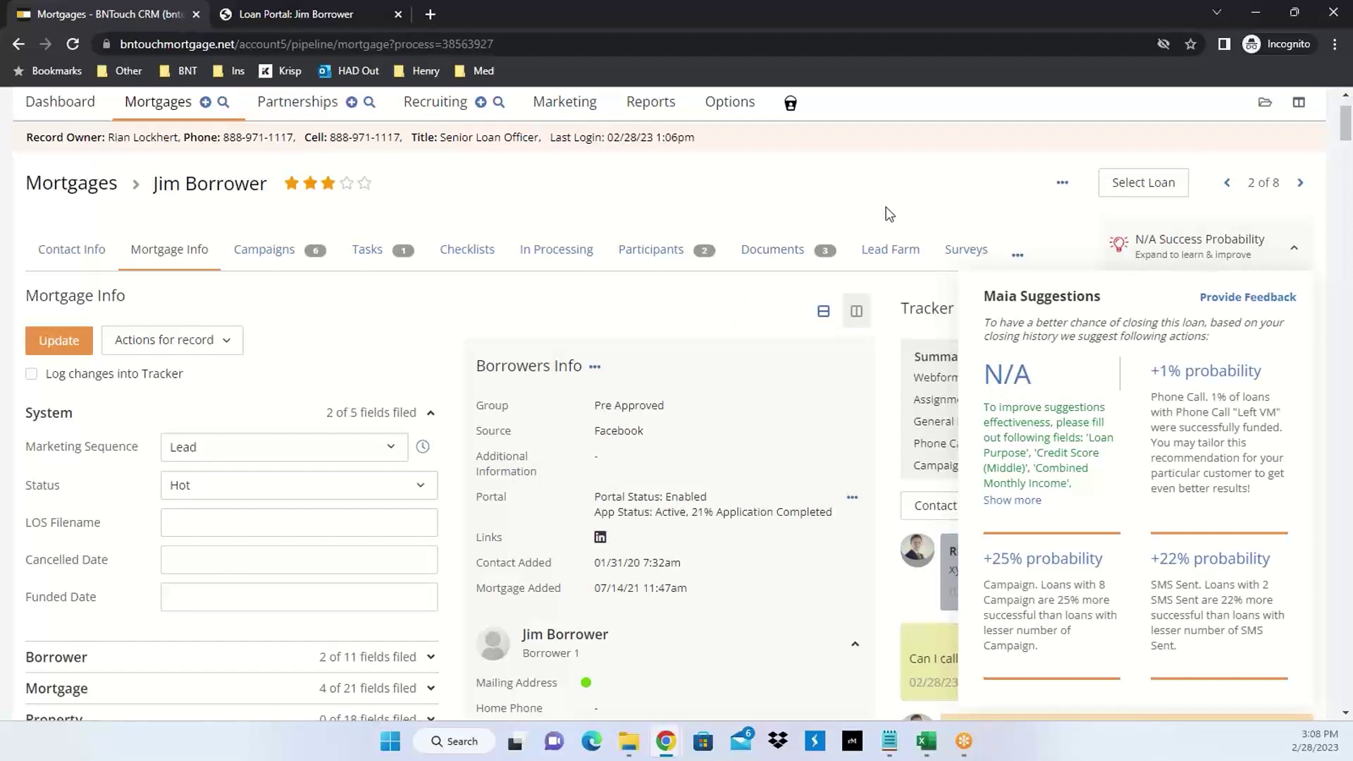
{"action": "scroll", "coordinate": [889, 214], "scroll_direction": "up", "scroll_amount": 2}
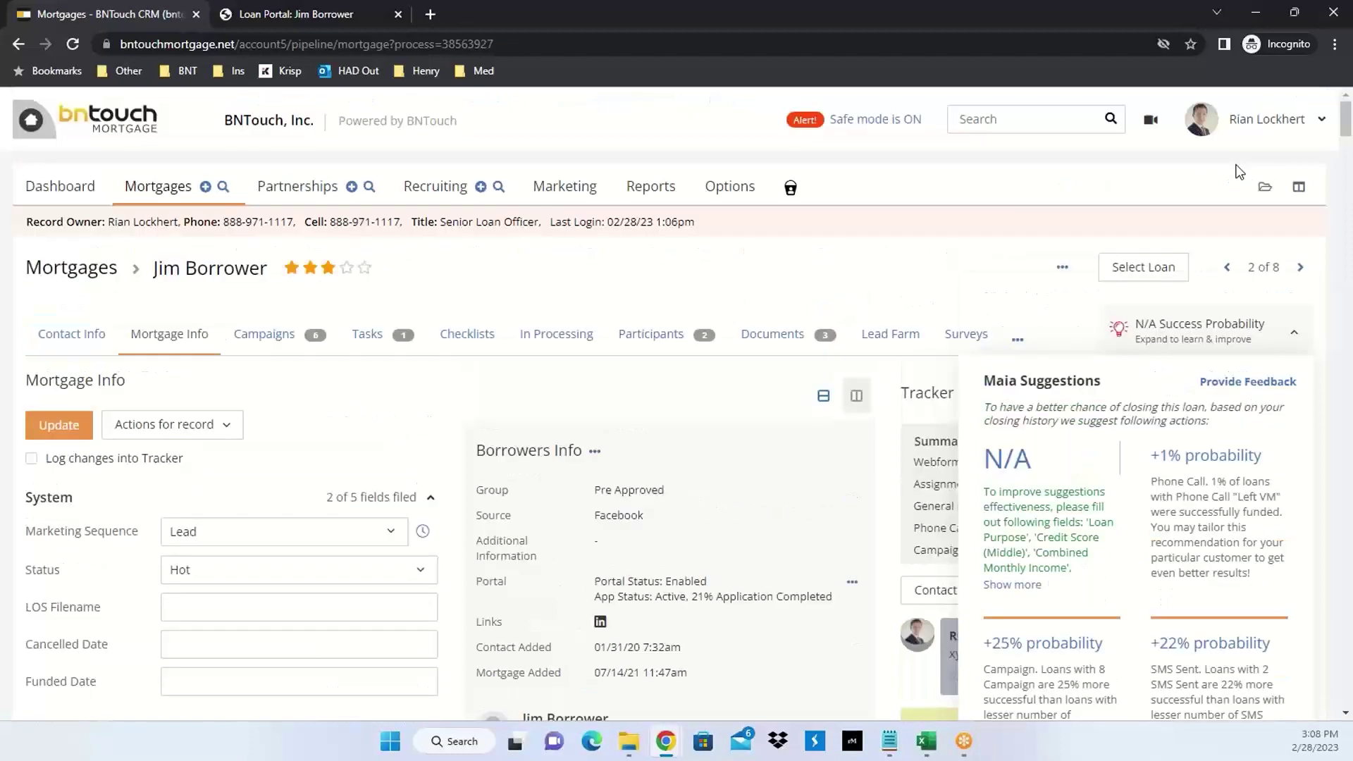
{"action": "left_click", "coordinate": [1202, 119]}
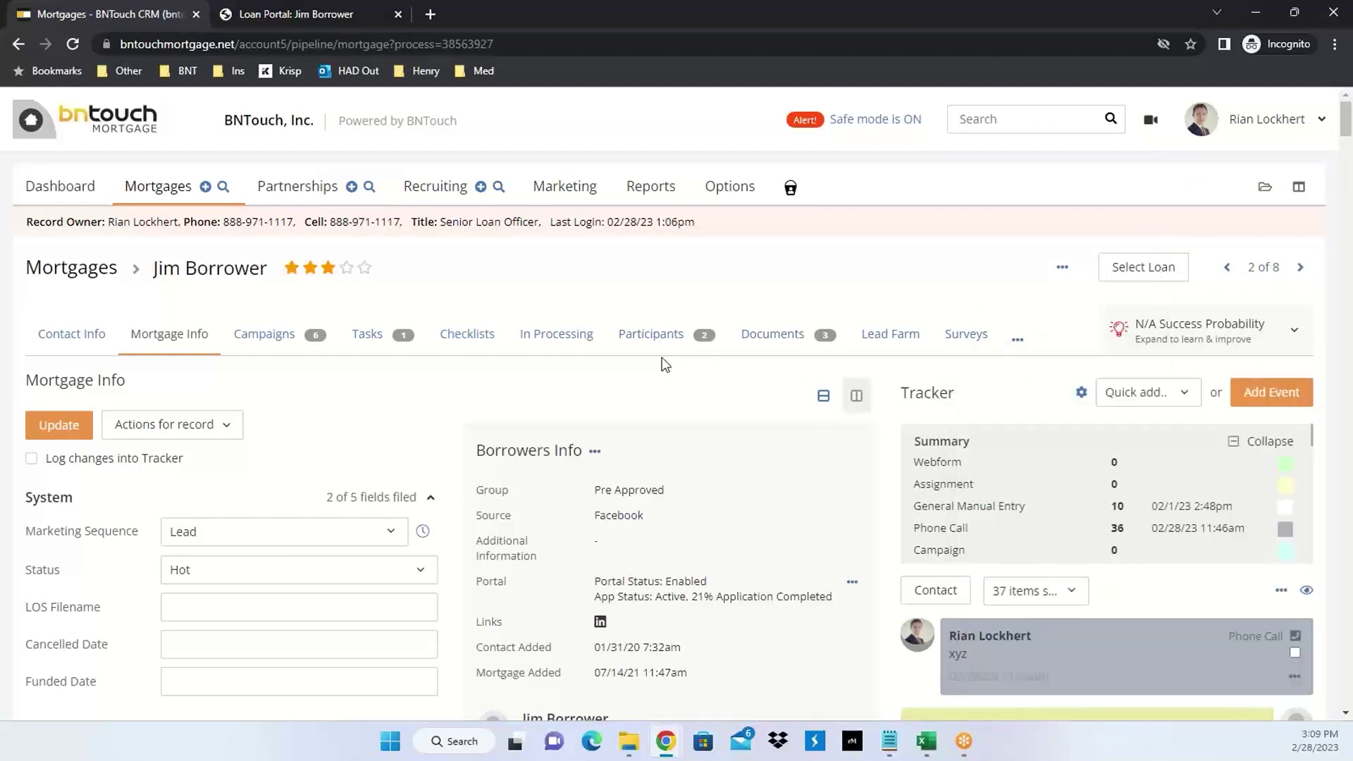
Scroll through Jim Borrower's record showing status Hot, group Pre Approved and the Tracker.
{"action": "scroll", "coordinate": [664, 364], "scroll_direction": "down", "scroll_amount": 1}
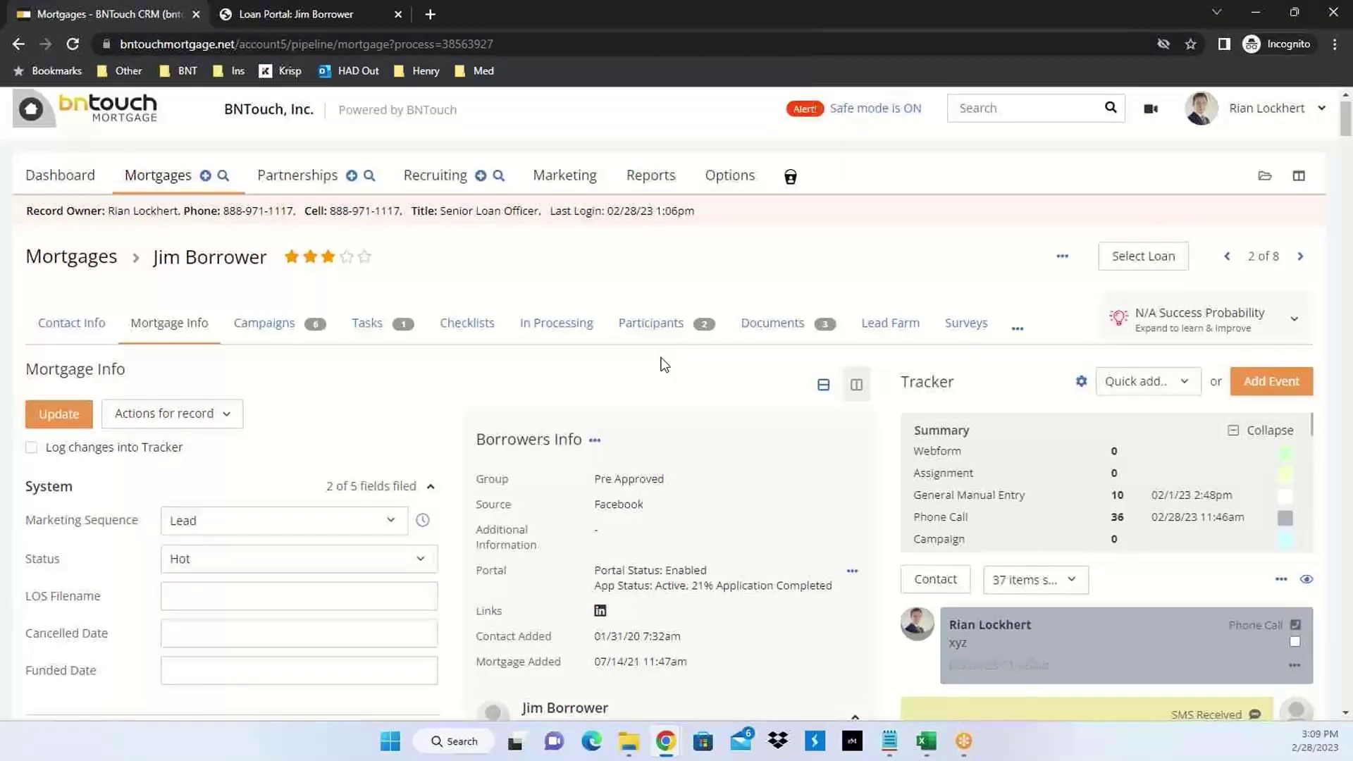
{"action": "scroll", "coordinate": [665, 364], "scroll_direction": "up", "scroll_amount": 1}
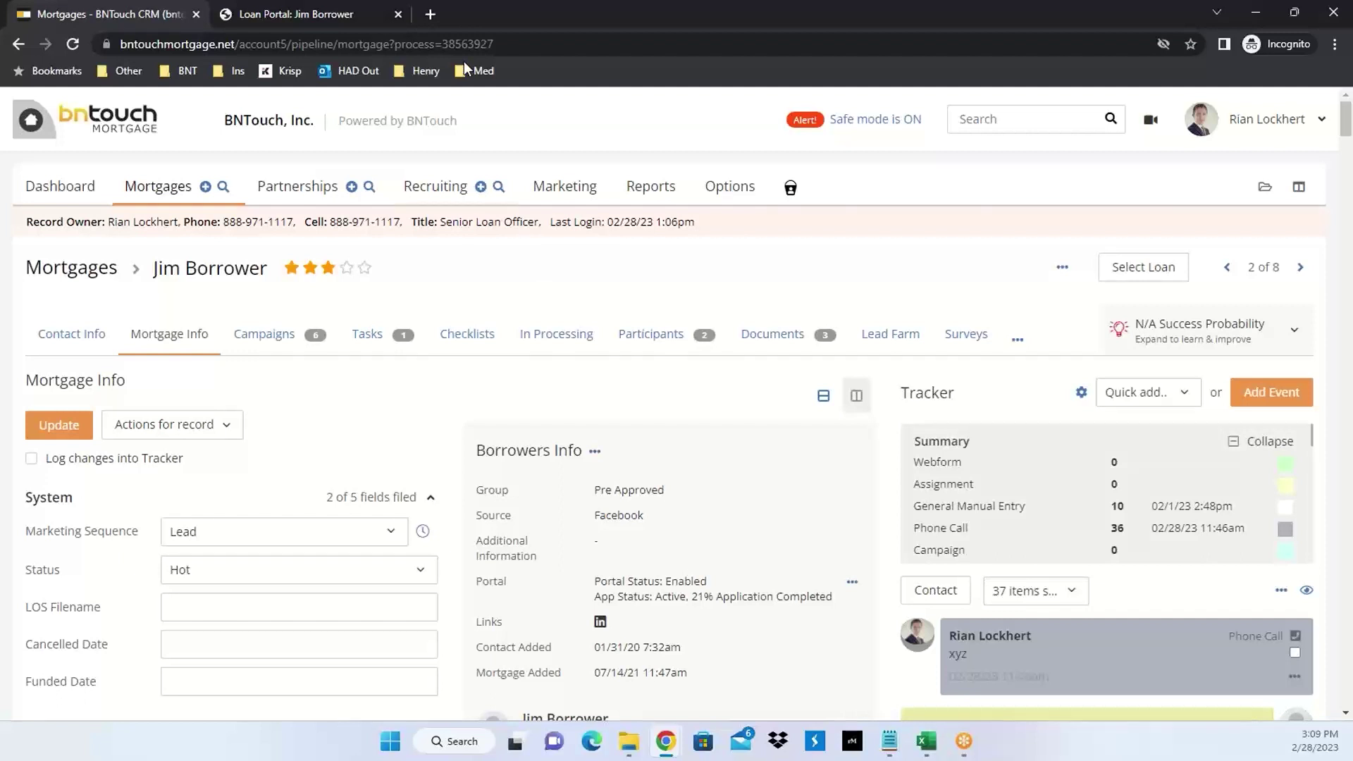
Switch to the 'Loan Portal: Jim Borrower' tab and scroll to its AI Assistant section.
{"action": "left_click", "coordinate": [277, 15]}
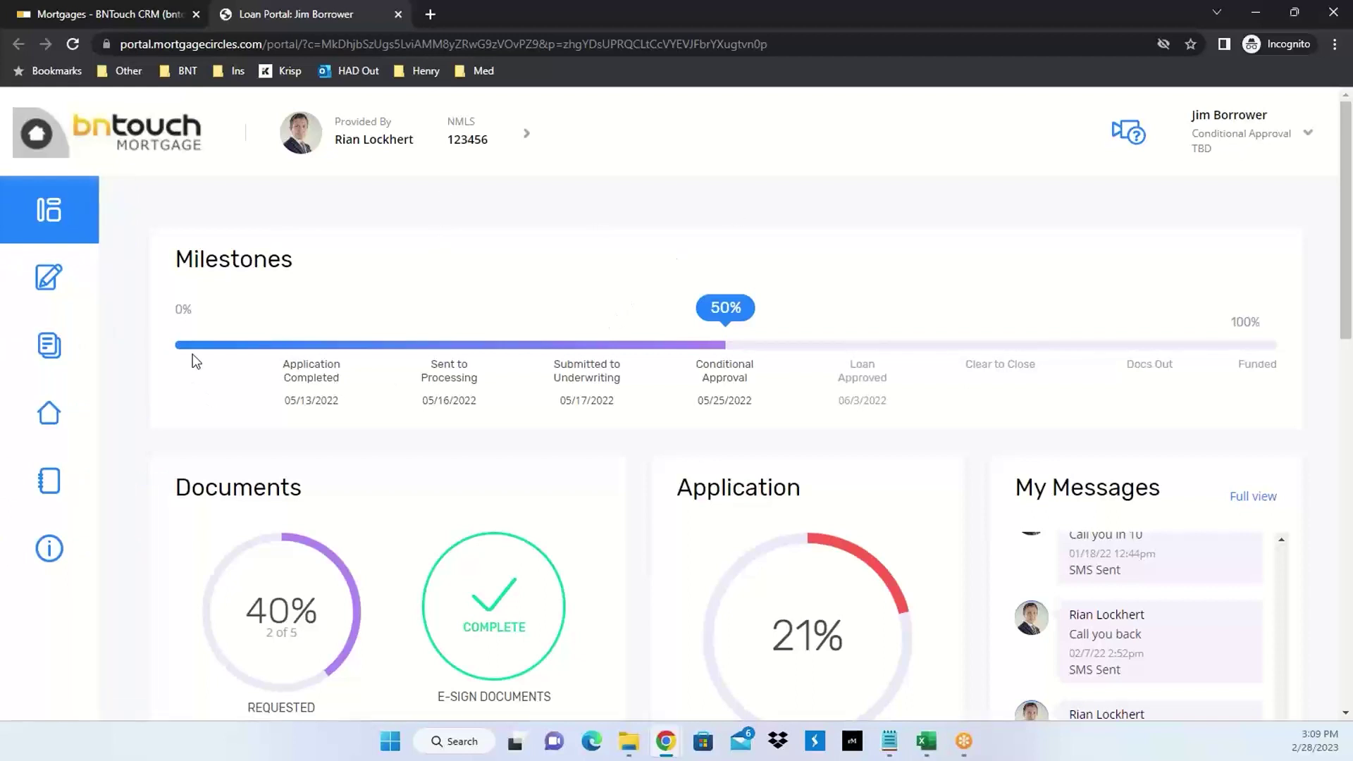
{"action": "scroll", "coordinate": [964, 410], "scroll_direction": "down", "scroll_amount": 3}
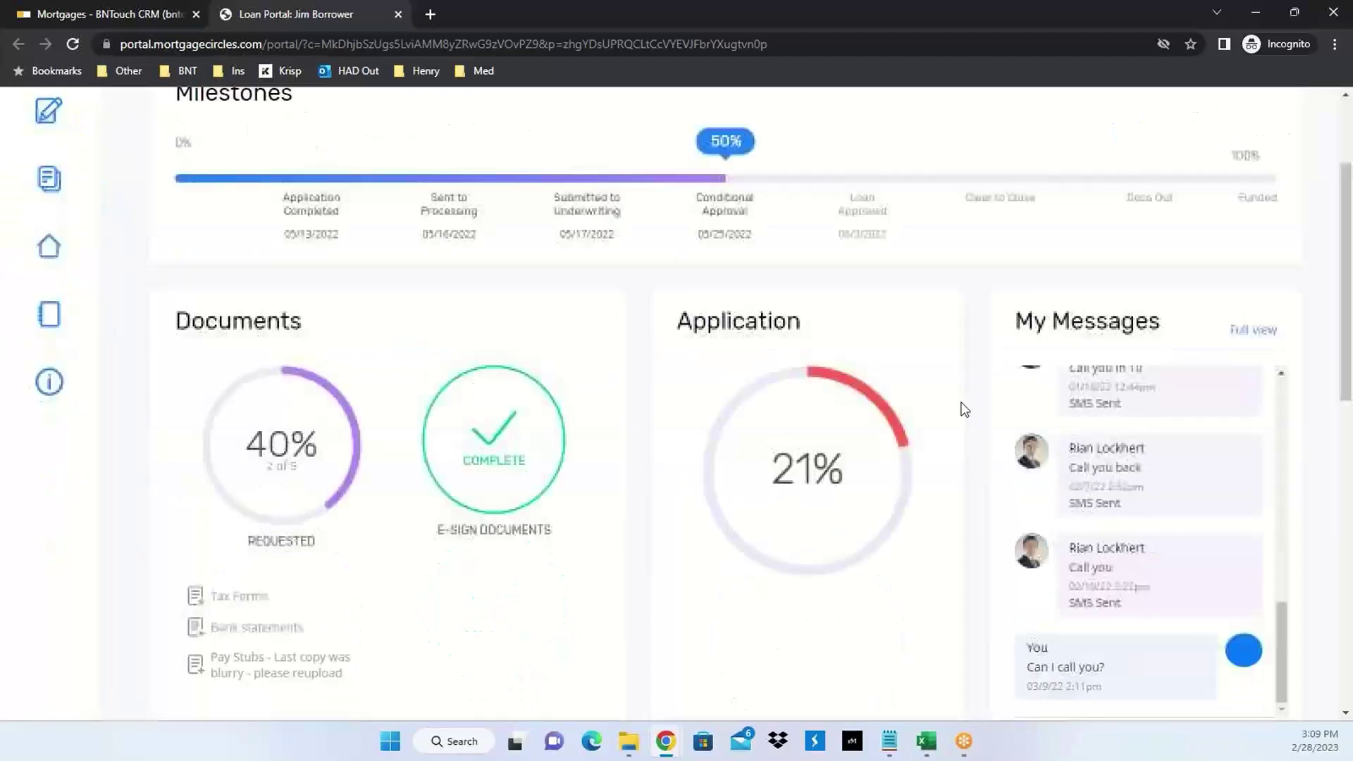
{"action": "scroll", "coordinate": [964, 409], "scroll_direction": "down", "scroll_amount": 10}
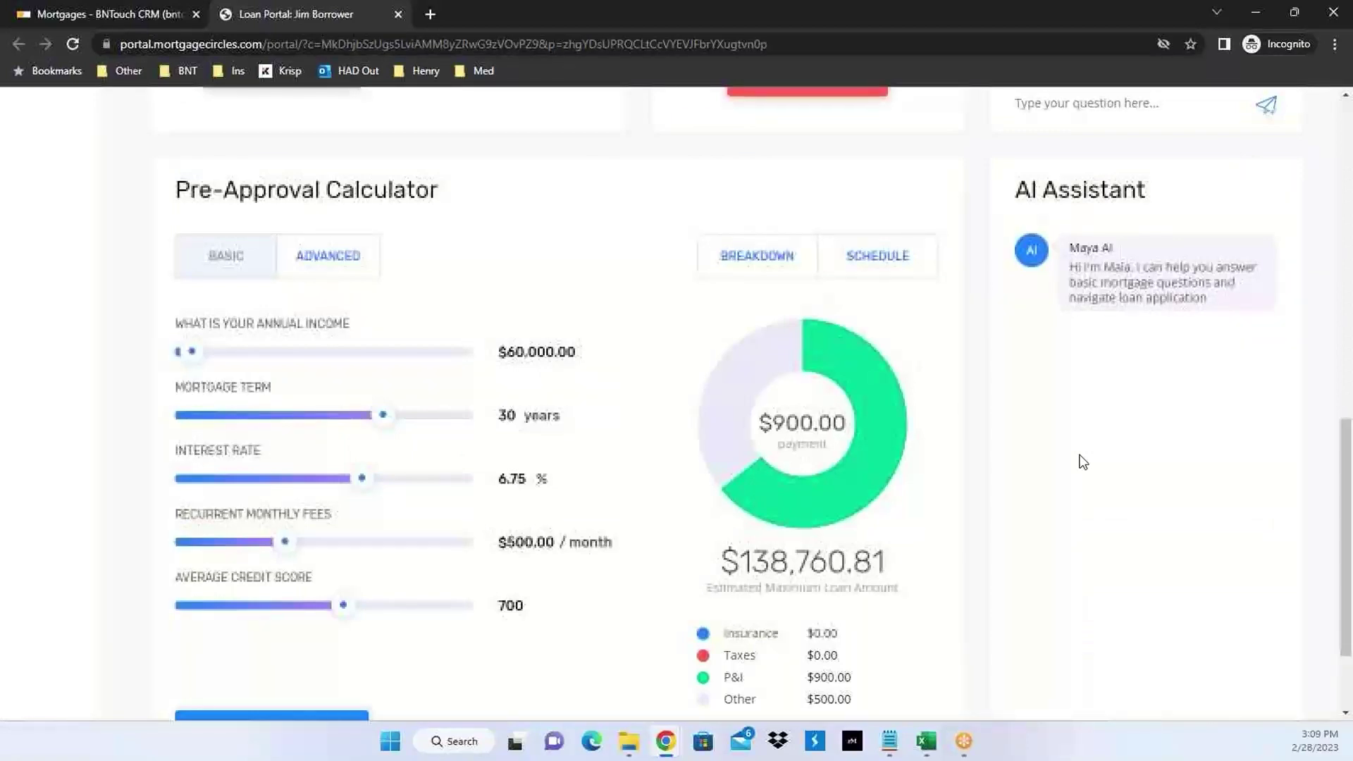
{"action": "scroll", "coordinate": [1084, 462], "scroll_direction": "down", "scroll_amount": 2}
{"action": "scroll", "coordinate": [1115, 533], "scroll_direction": "up", "scroll_amount": 2}
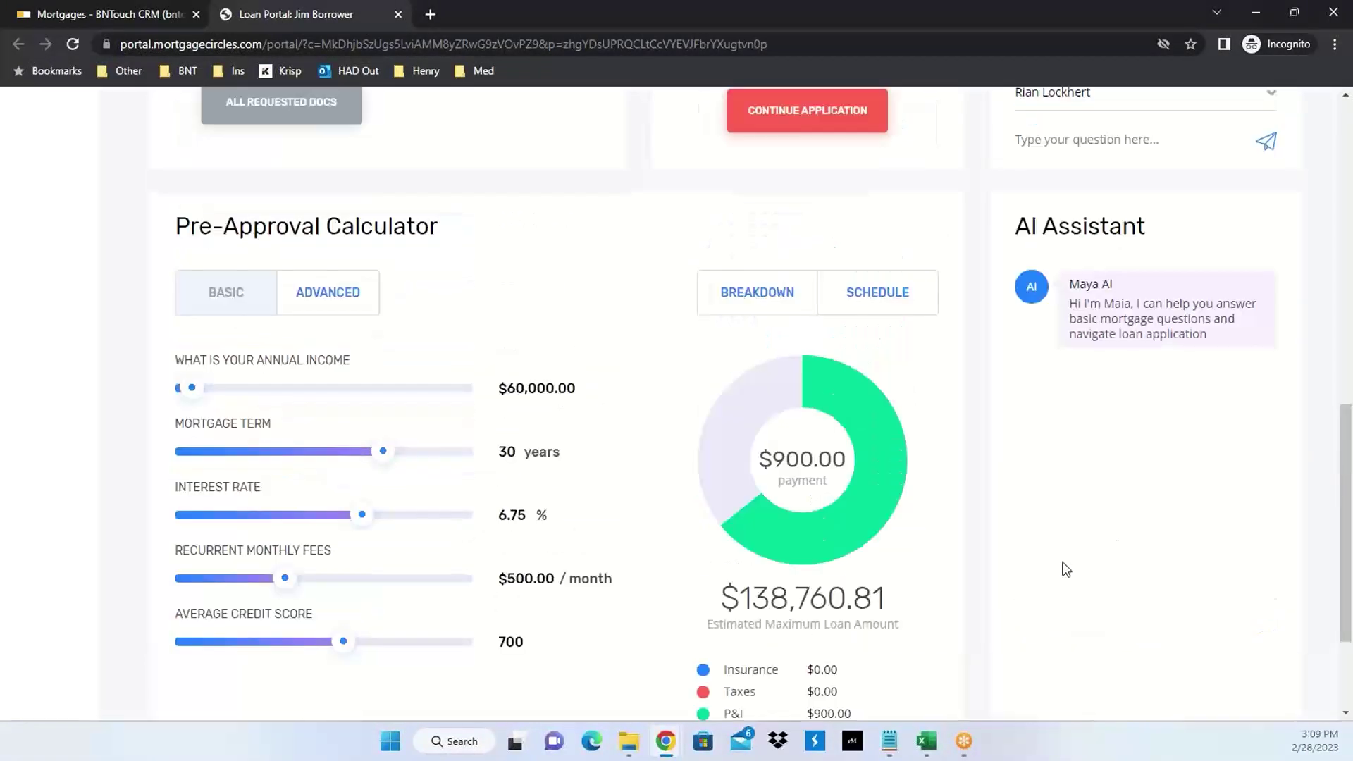
{"action": "scroll", "coordinate": [1090, 494], "scroll_direction": "down", "scroll_amount": 2}
{"action": "scroll", "coordinate": [1117, 414], "scroll_direction": "up", "scroll_amount": 4}
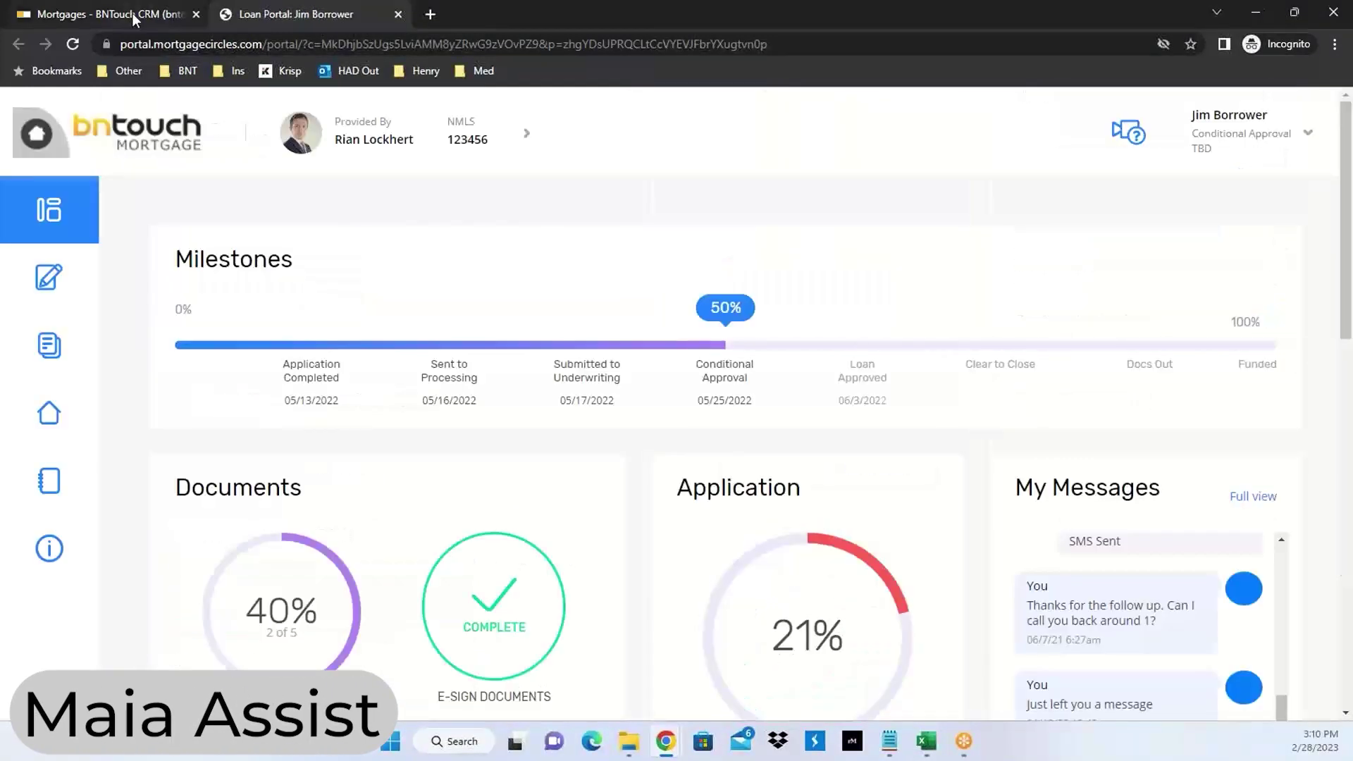
Return to the CRM tab and load the Mortgages Lead pipeline with its 8 records.
{"action": "left_click", "coordinate": [133, 13]}
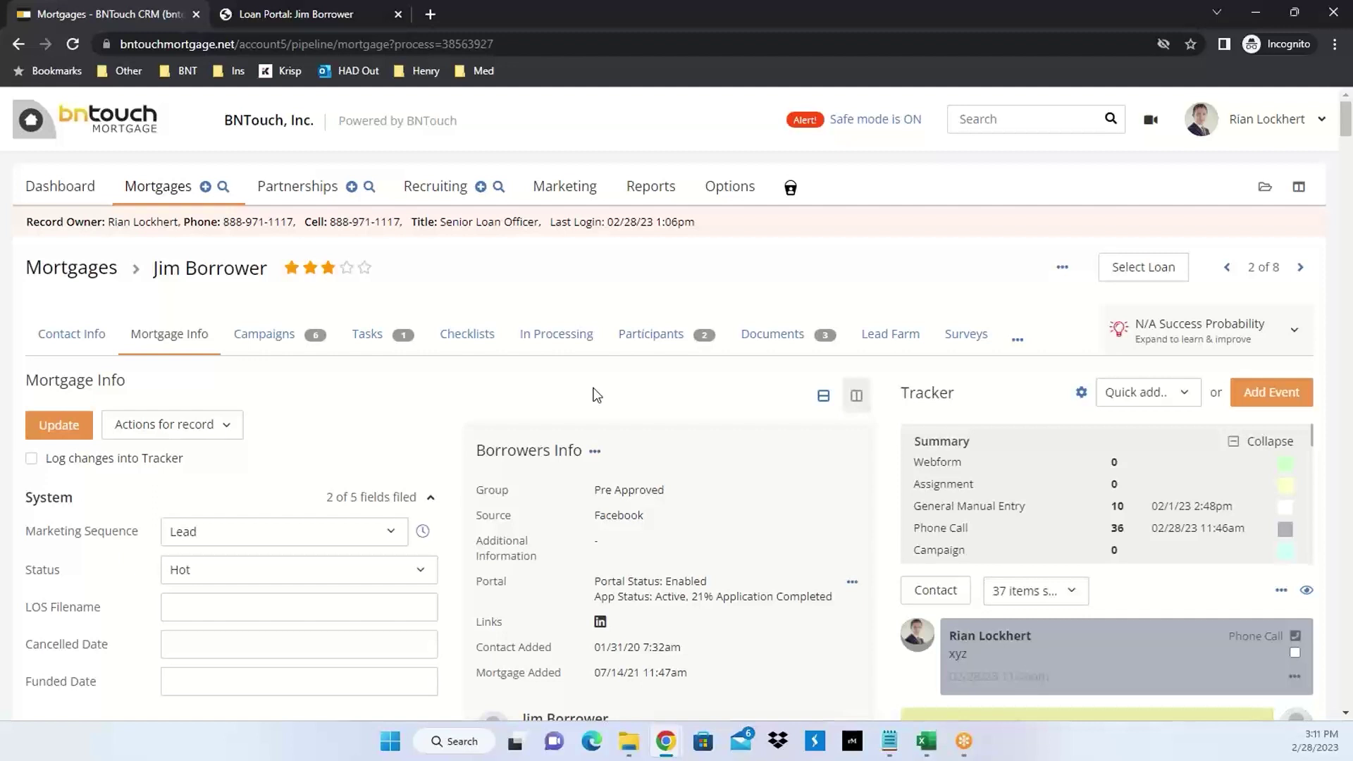
{"action": "left_click", "coordinate": [156, 195]}
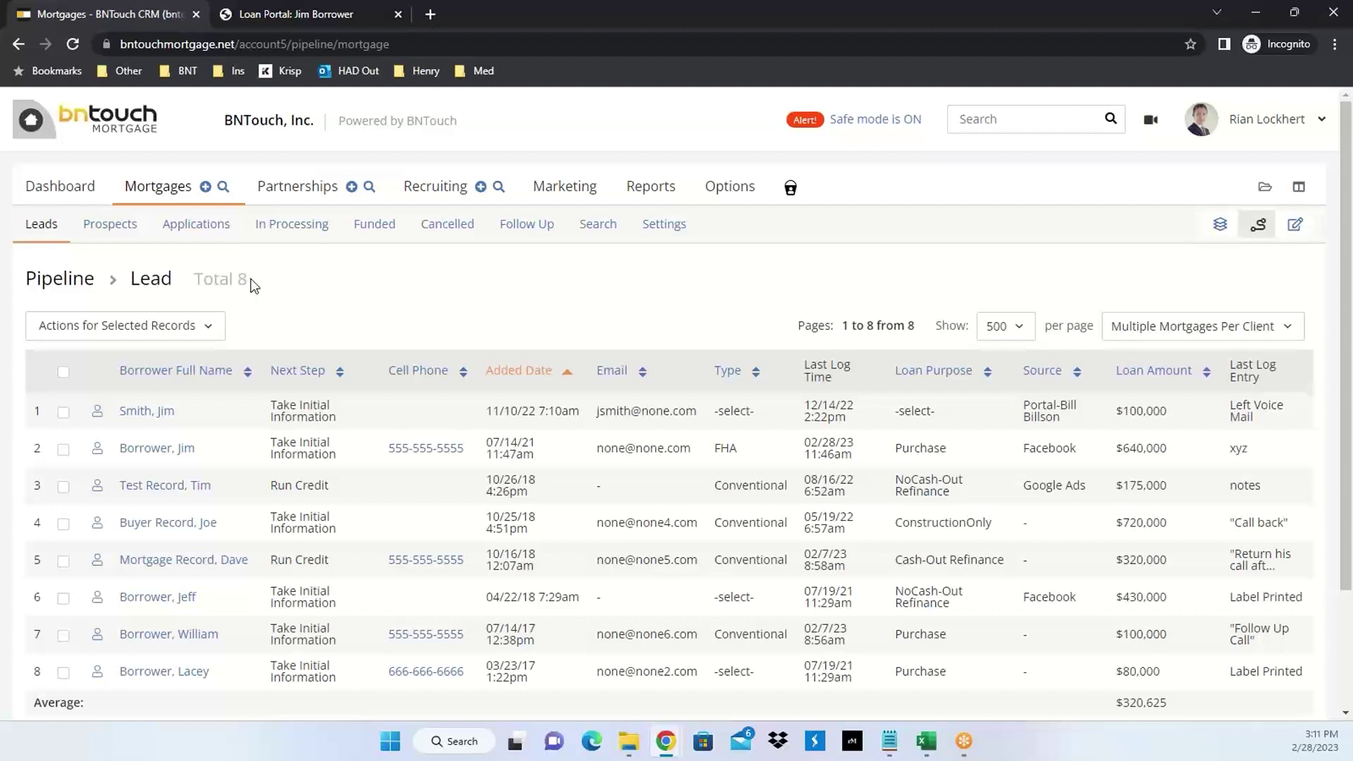
Select all 8 pipeline leads and compose an email to them using the modern three template.
{"action": "left_click", "coordinate": [62, 375]}
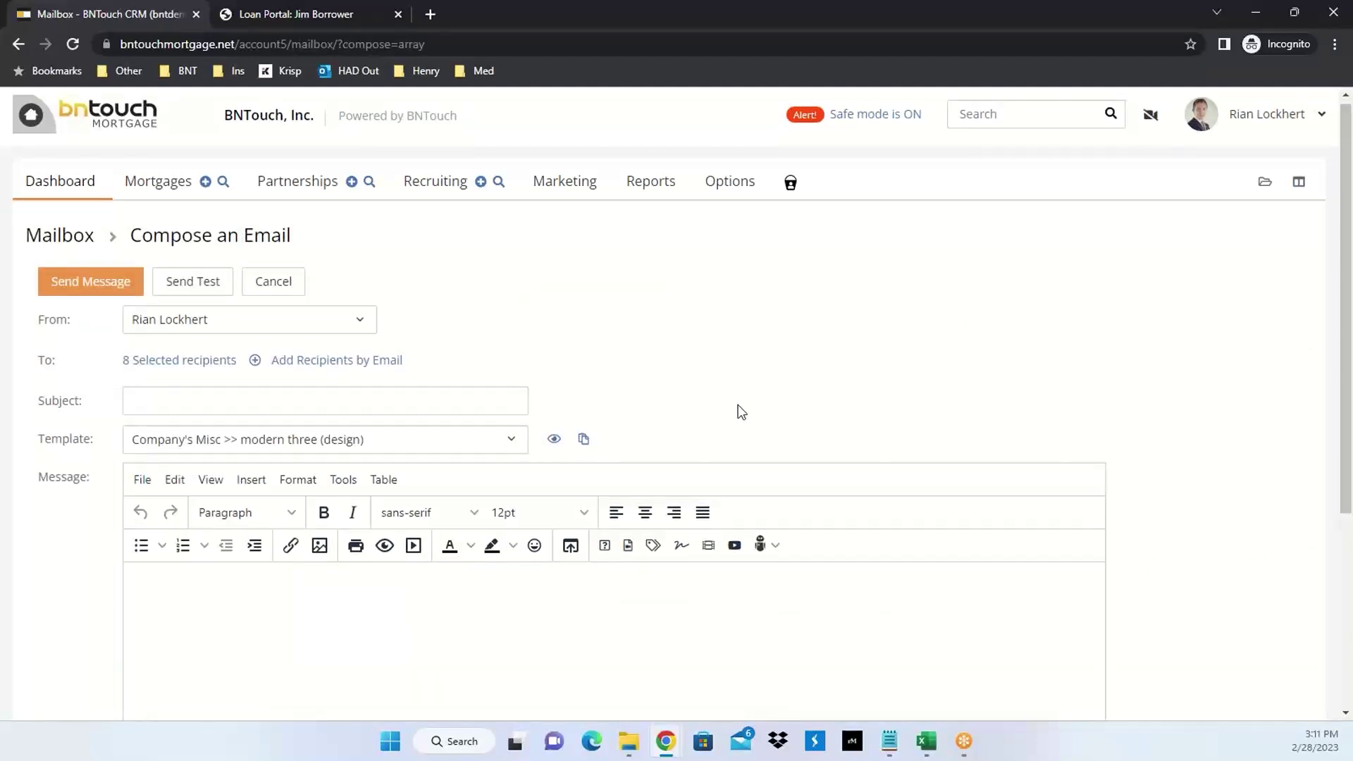
{"action": "scroll", "coordinate": [738, 413], "scroll_direction": "down", "scroll_amount": 1}
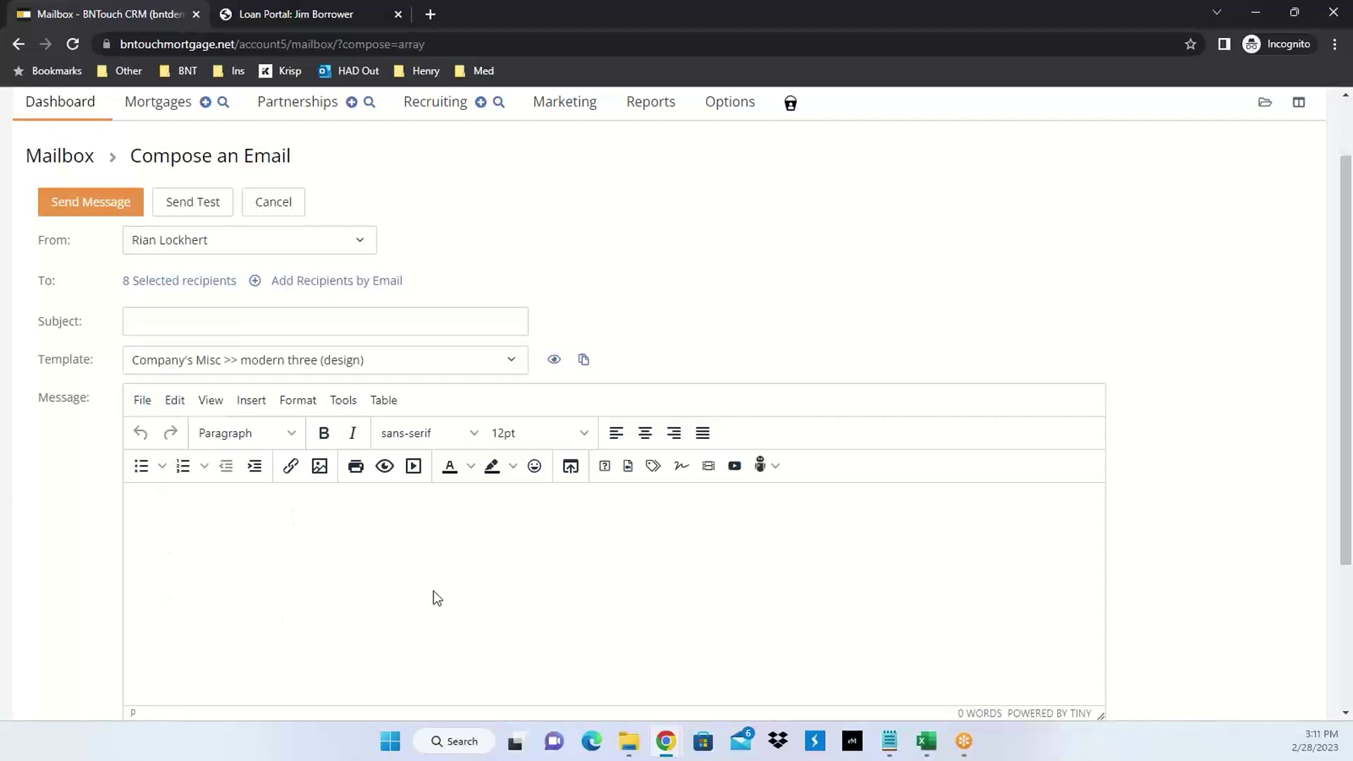
{"action": "scroll", "coordinate": [450, 526], "scroll_direction": "down", "scroll_amount": 1}
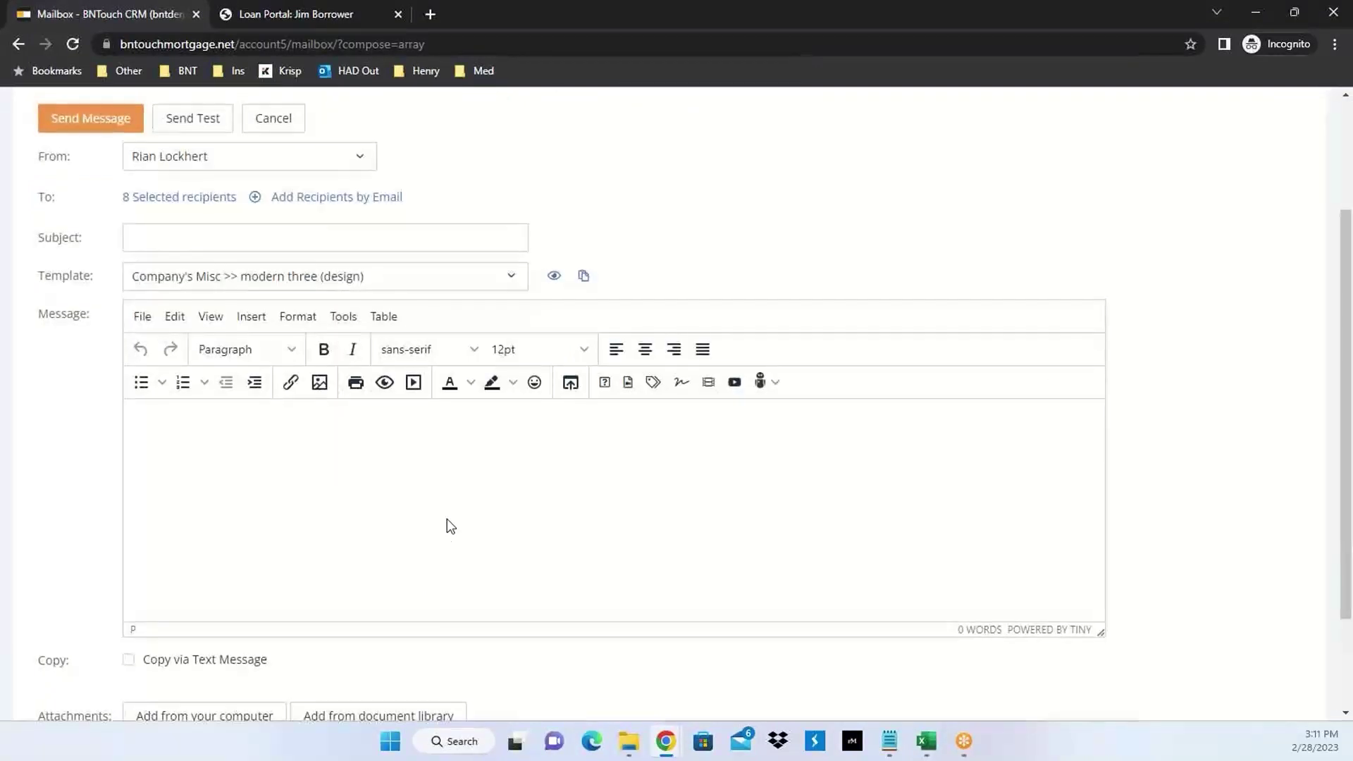
{"action": "scroll", "coordinate": [449, 525], "scroll_direction": "up", "scroll_amount": 1}
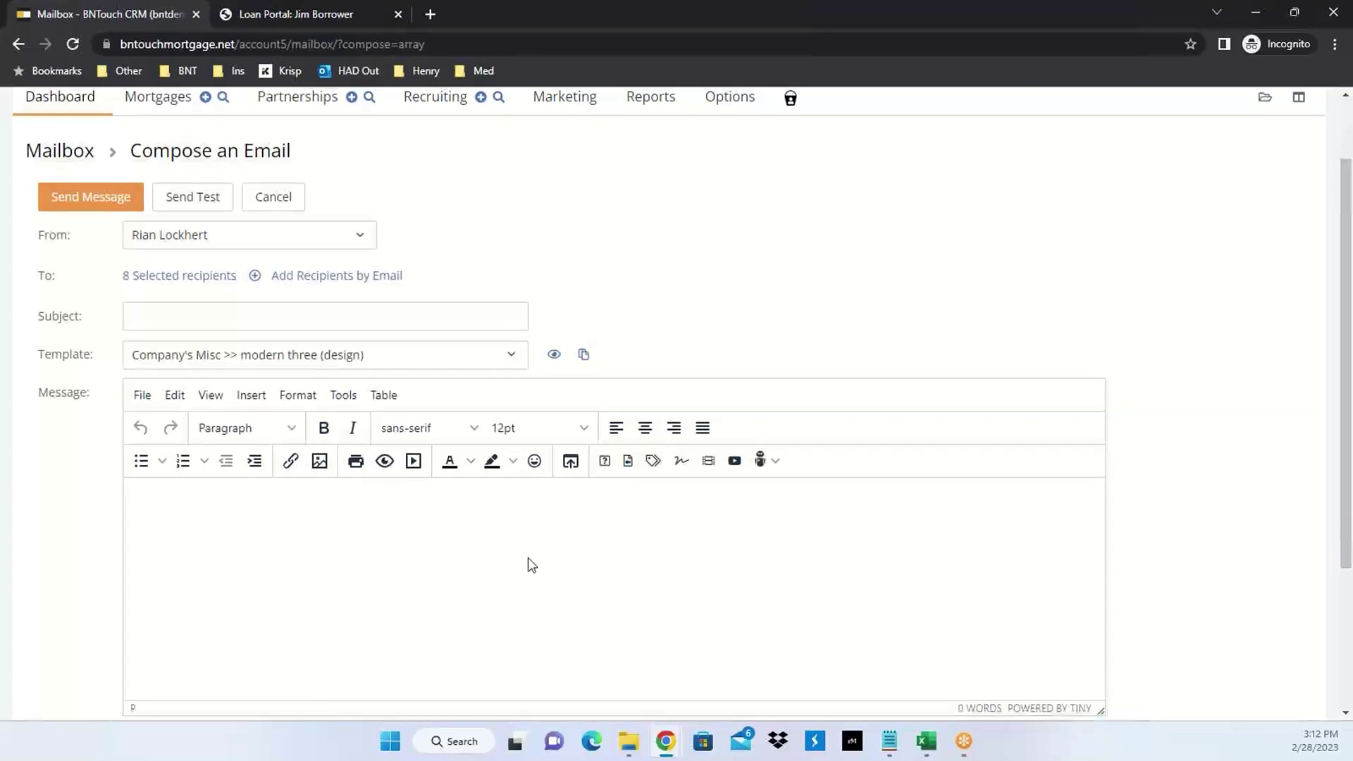
{"action": "scroll", "coordinate": [528, 558], "scroll_direction": "down", "scroll_amount": 2}
{"action": "scroll", "coordinate": [679, 367], "scroll_direction": "up", "scroll_amount": 2}
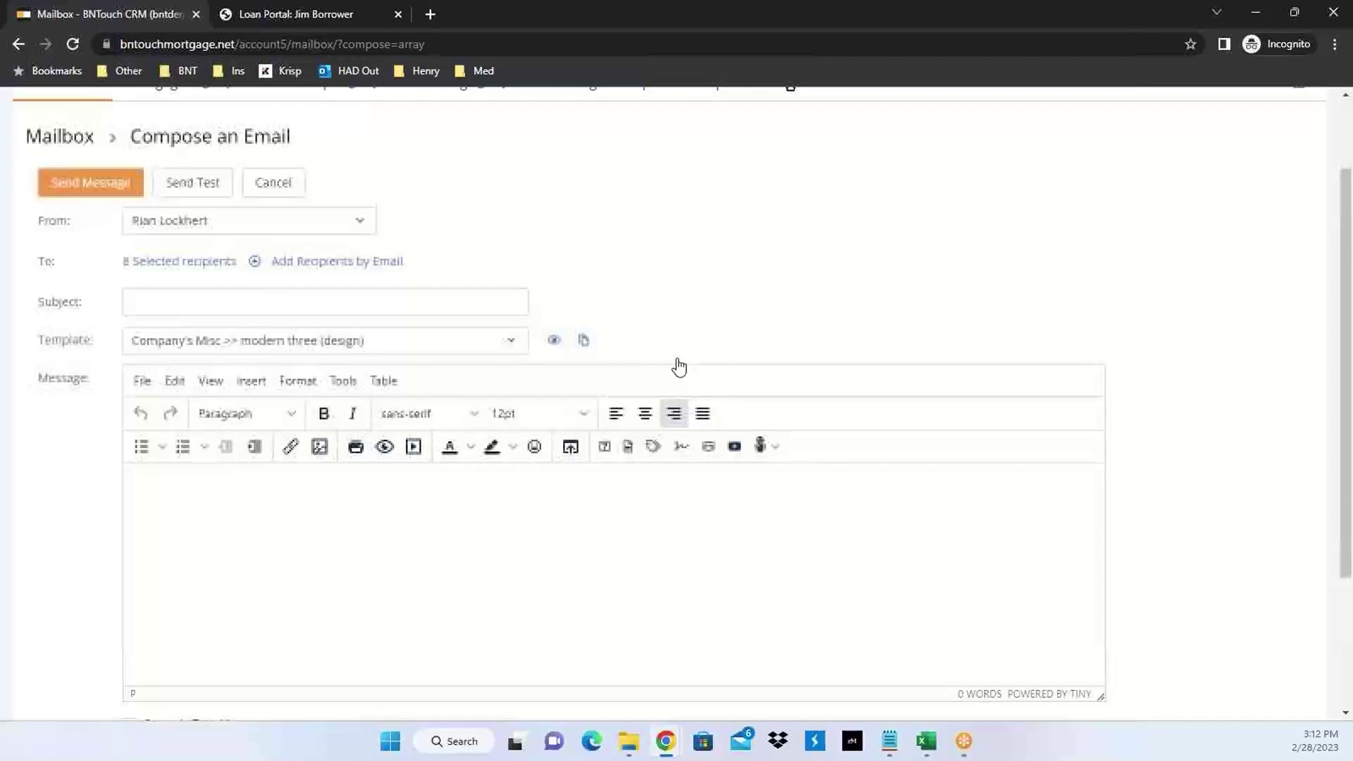
{"action": "scroll", "coordinate": [679, 367], "scroll_direction": "up", "scroll_amount": 1}
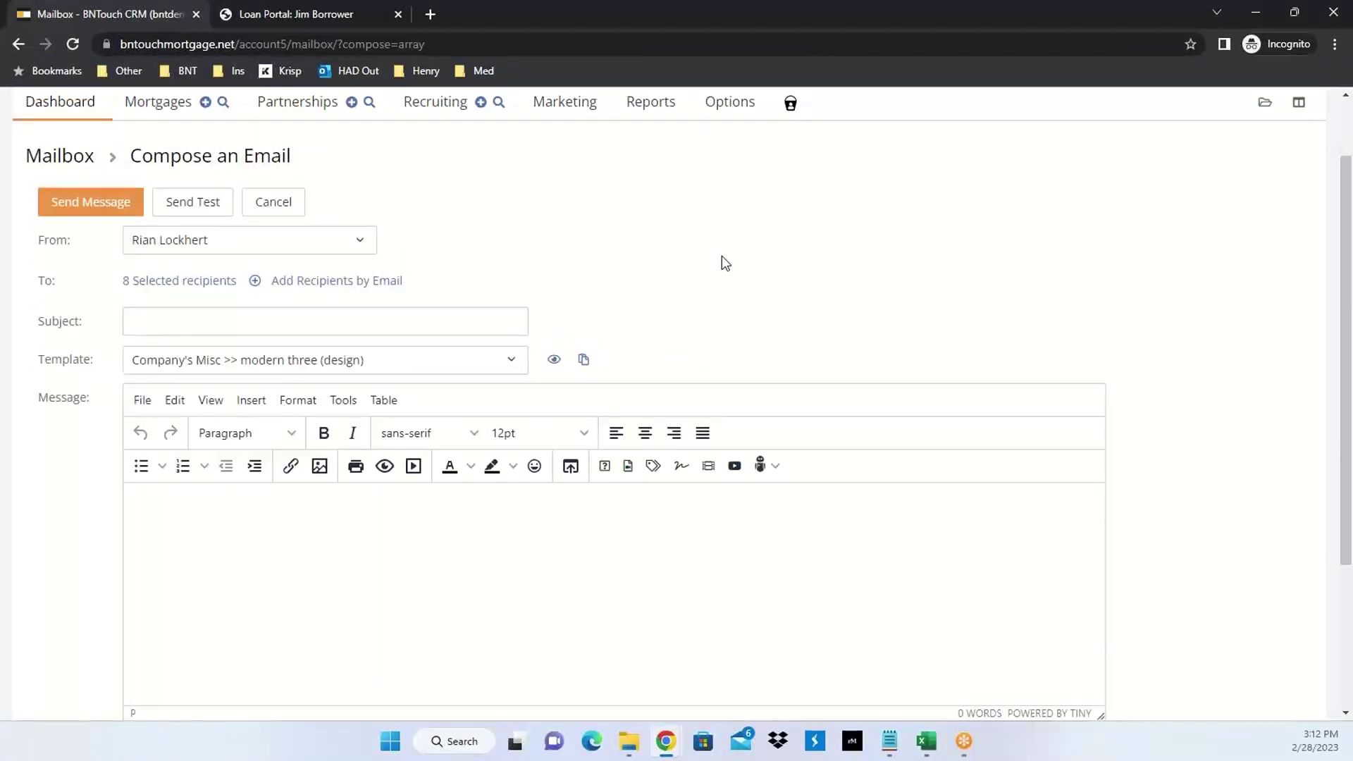
{"action": "scroll", "coordinate": [782, 408], "scroll_direction": "down", "scroll_amount": 1}
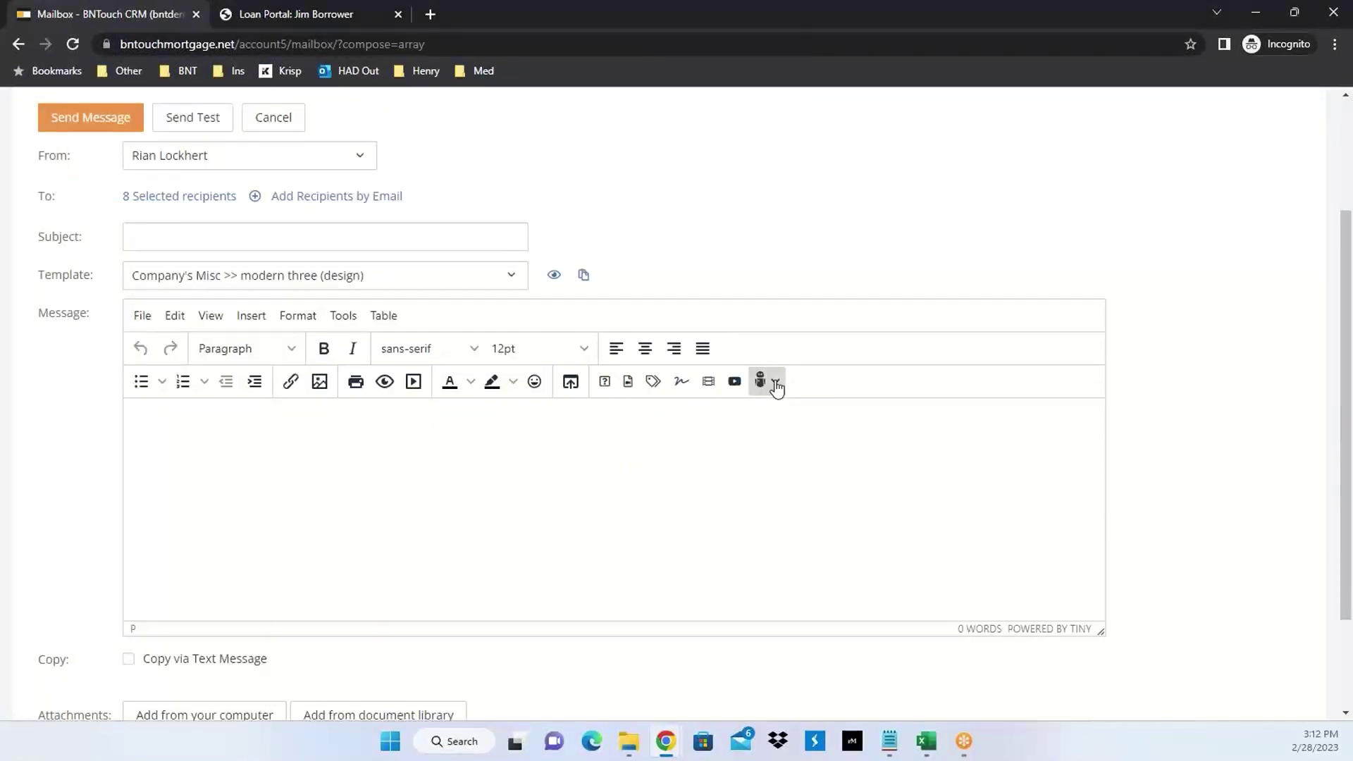
{"action": "left_click", "coordinate": [776, 385]}
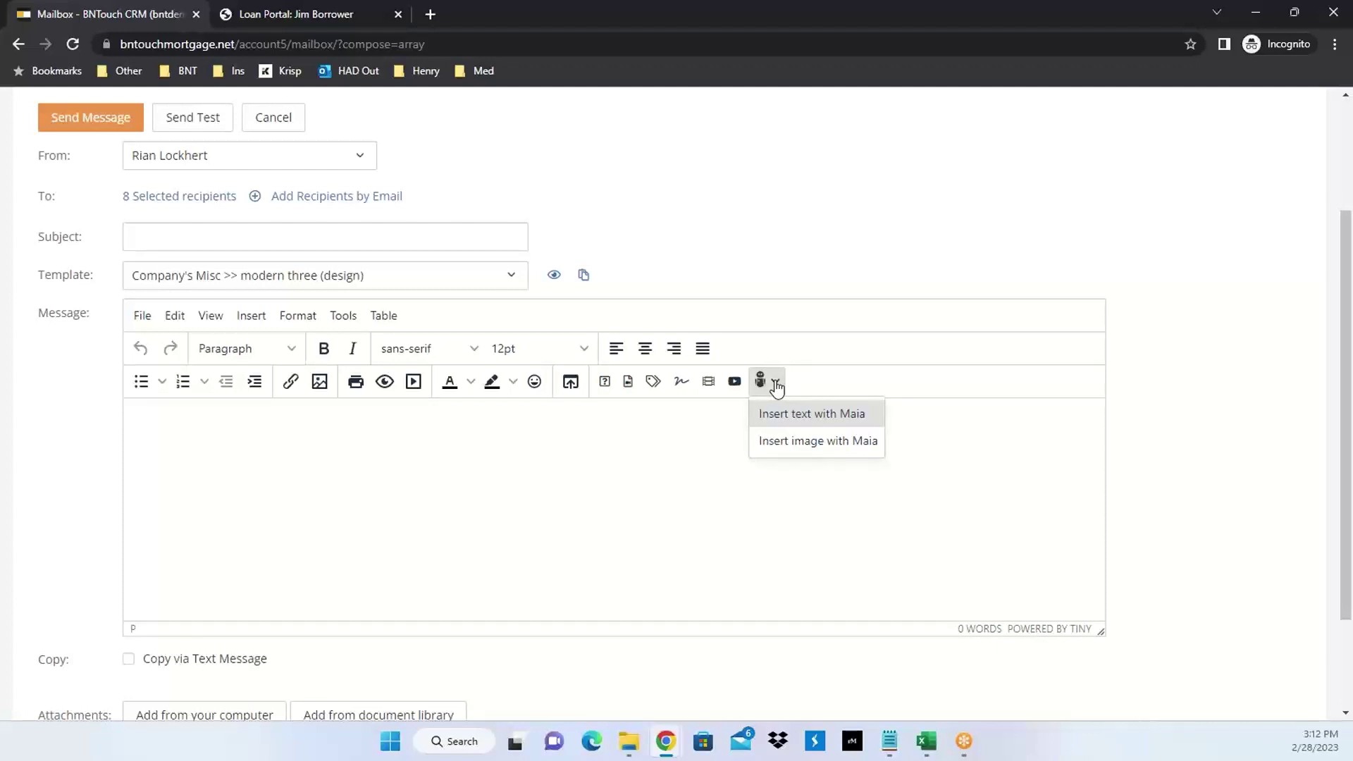
Have Maia Assist (Text) write a short article explaining what PMI is in a mortgage.
{"action": "left_click", "coordinate": [778, 421]}
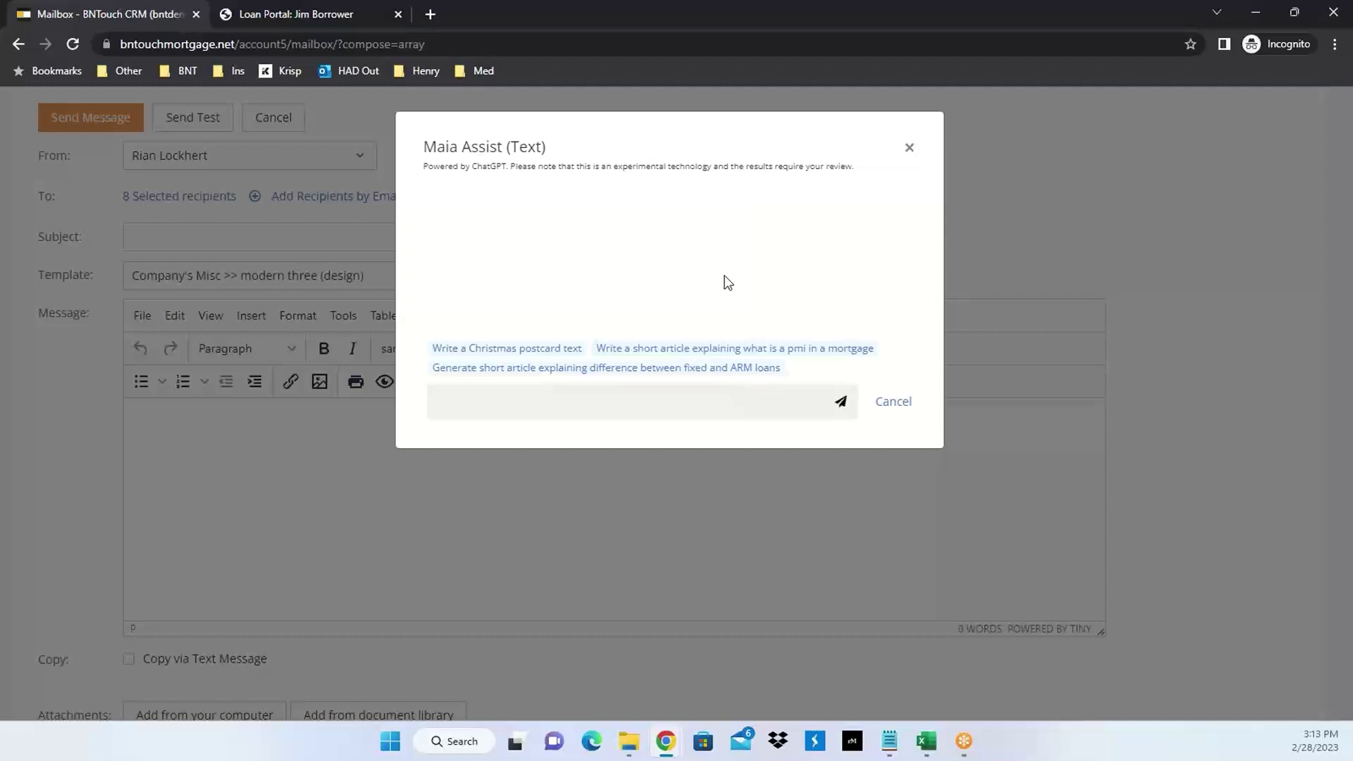
{"action": "left_click", "coordinate": [679, 350]}
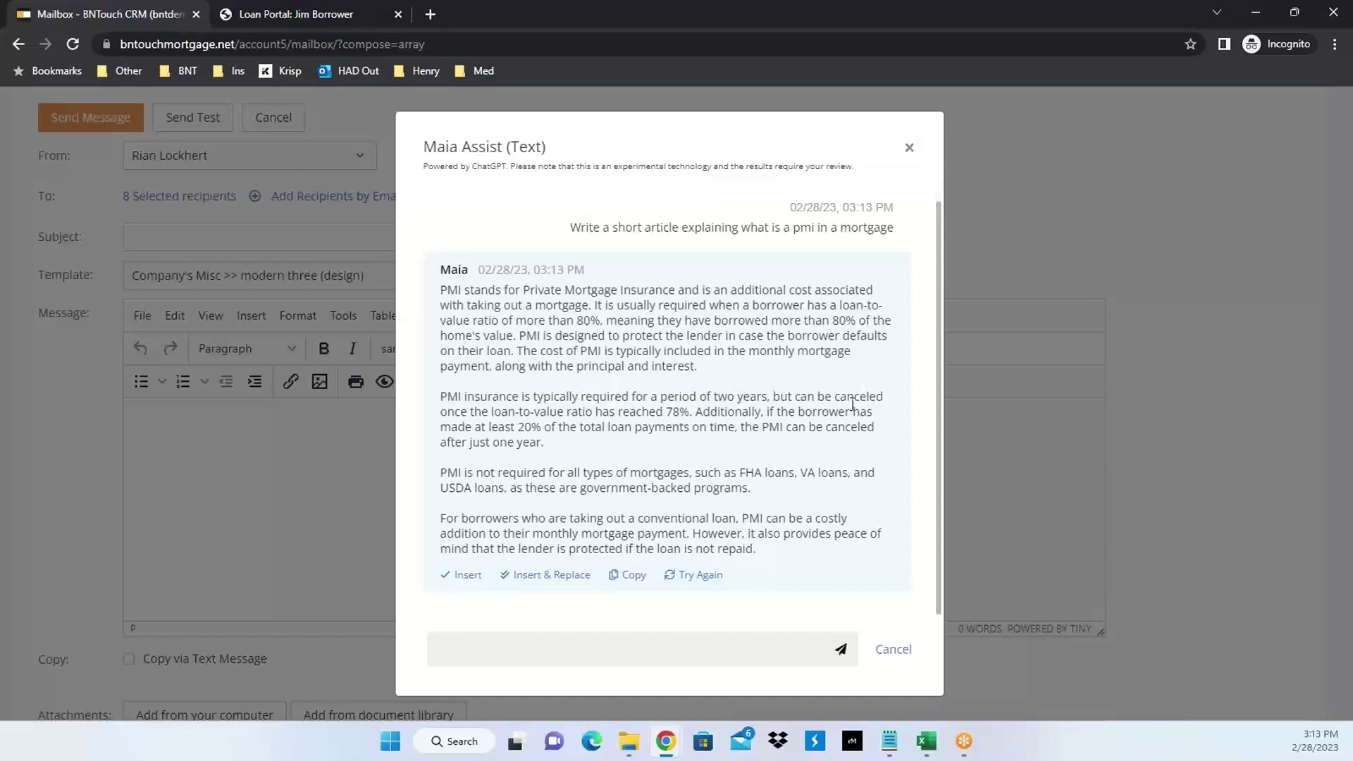
{"action": "left_click", "coordinate": [470, 648]}
{"action": "type", "text": "Bull"}
Copy Maia's PMI article and send it back with the prompt 'Bullet point this article'.
{"action": "left_click_drag", "start_coordinate": [445, 289], "coordinate": [806, 560]}
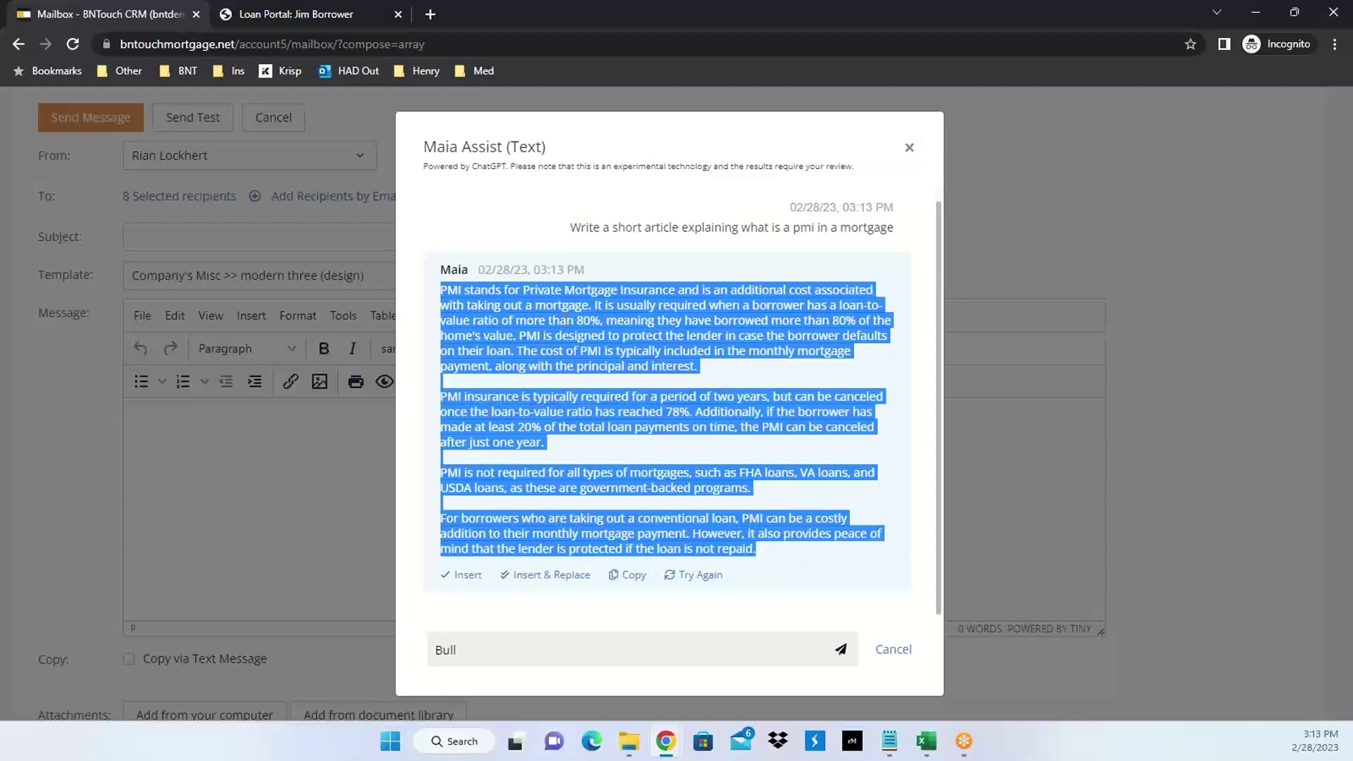
{"action": "right_click", "coordinate": [566, 321]}
{"action": "left_click", "coordinate": [594, 337]}
{"action": "left_click", "coordinate": [478, 654]}
{"action": "type", "text": "Bullet point t"}
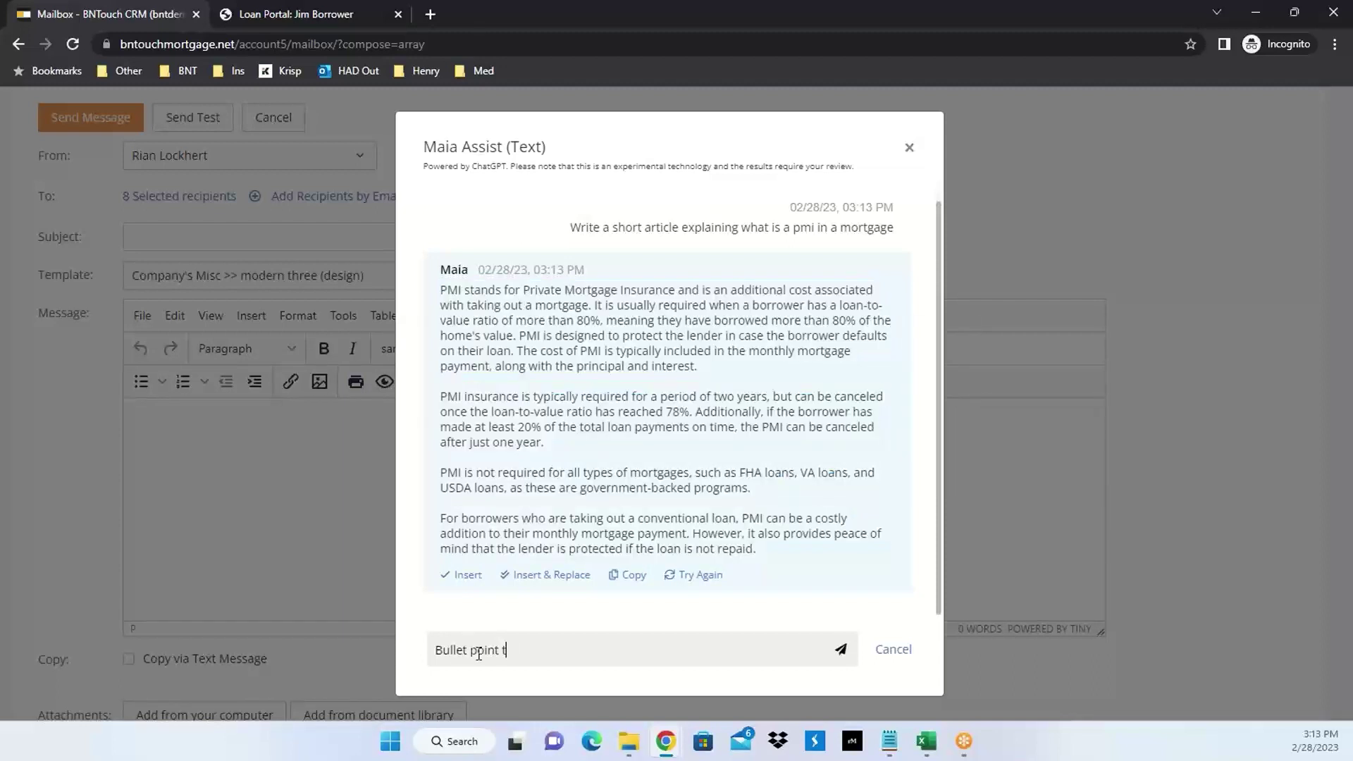
{"action": "type", "text": "his article"}
{"action": "key", "text": "ctrl+v"}
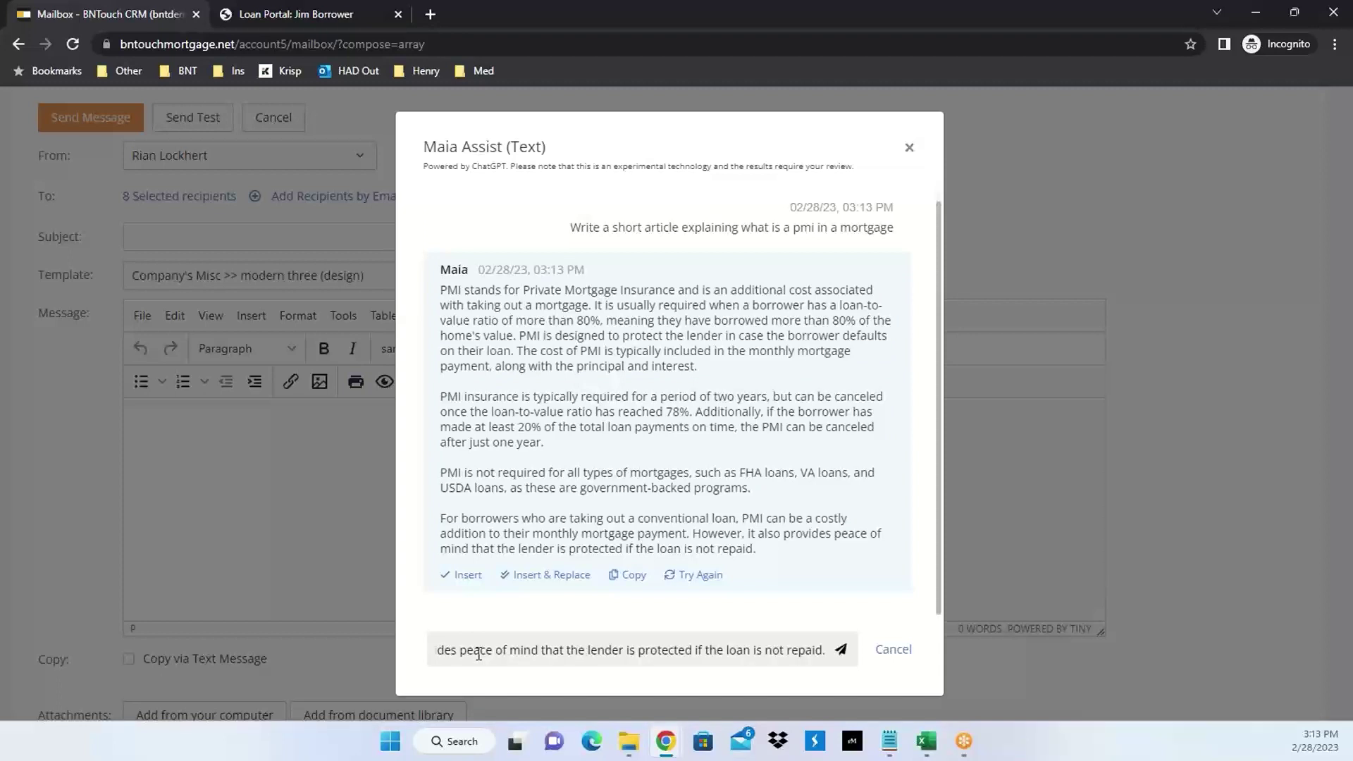
{"action": "key", "text": "Return"}
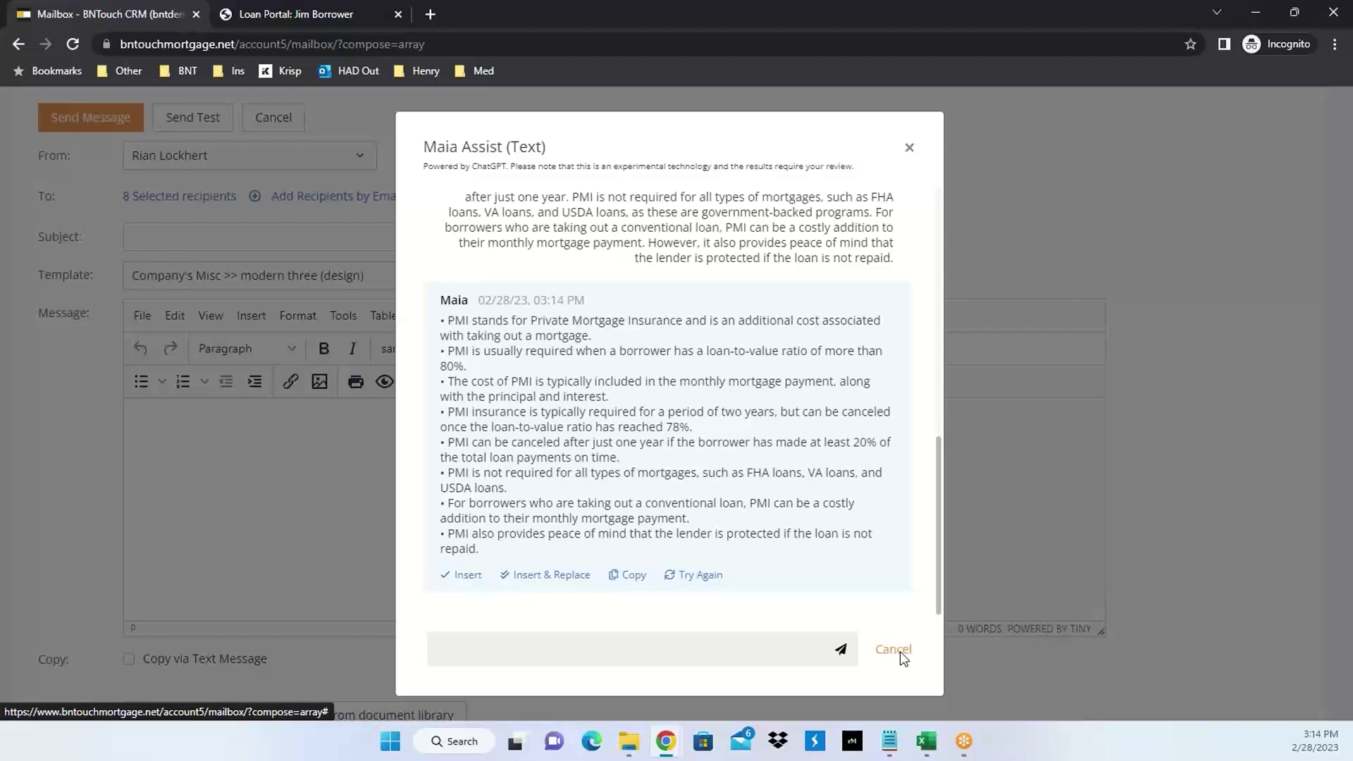
Cancel Maia Assist and open the Campaign Steps of CE: Extended New Lead Campaign for Purchase.
{"action": "left_click", "coordinate": [892, 650]}
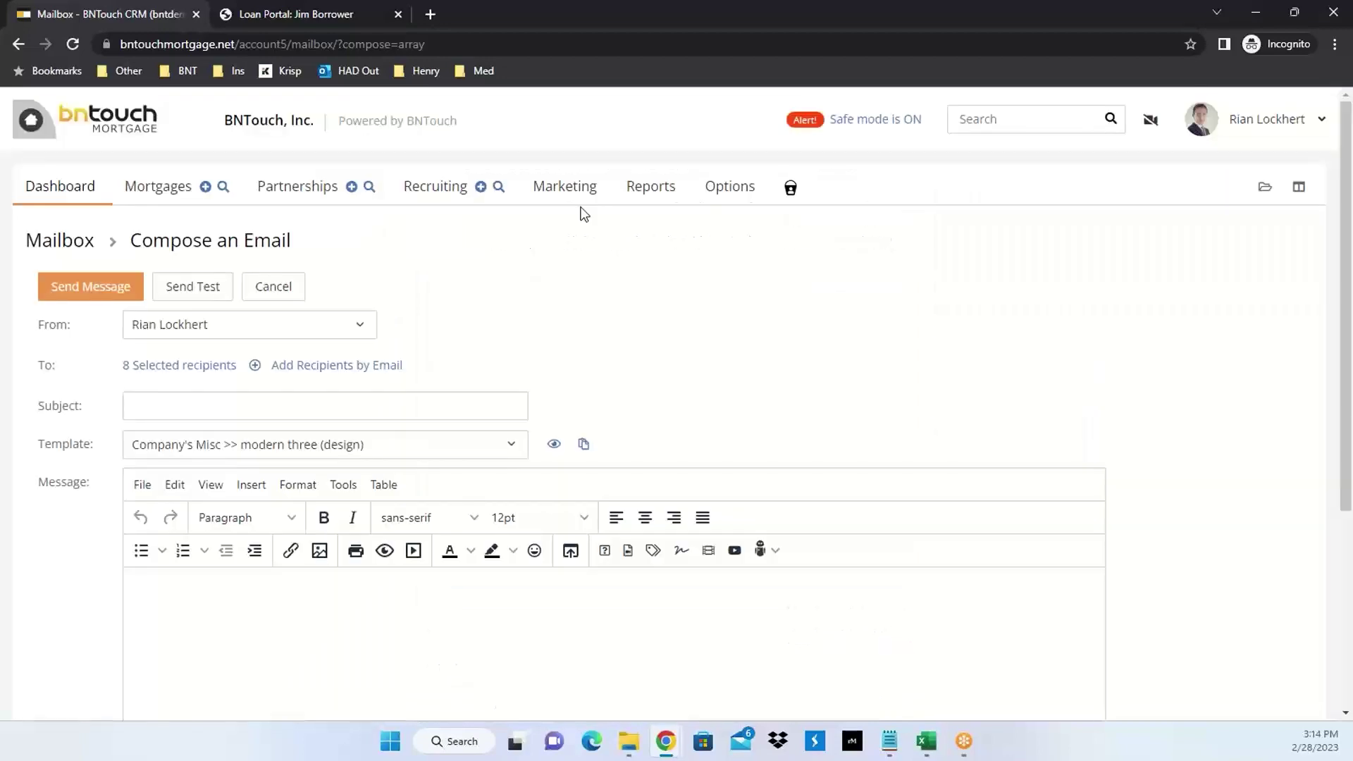
{"action": "left_click", "coordinate": [583, 202]}
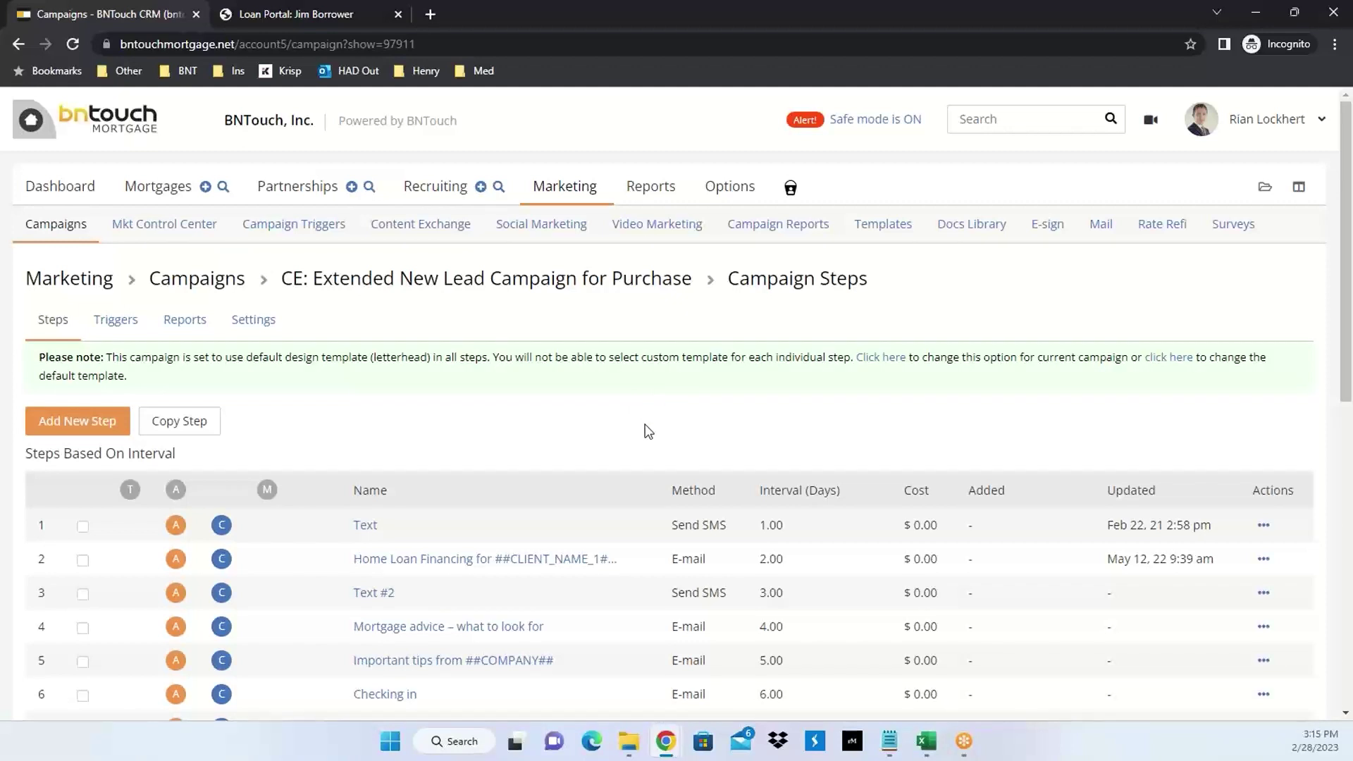
{"action": "scroll", "coordinate": [648, 431], "scroll_direction": "down", "scroll_amount": 1}
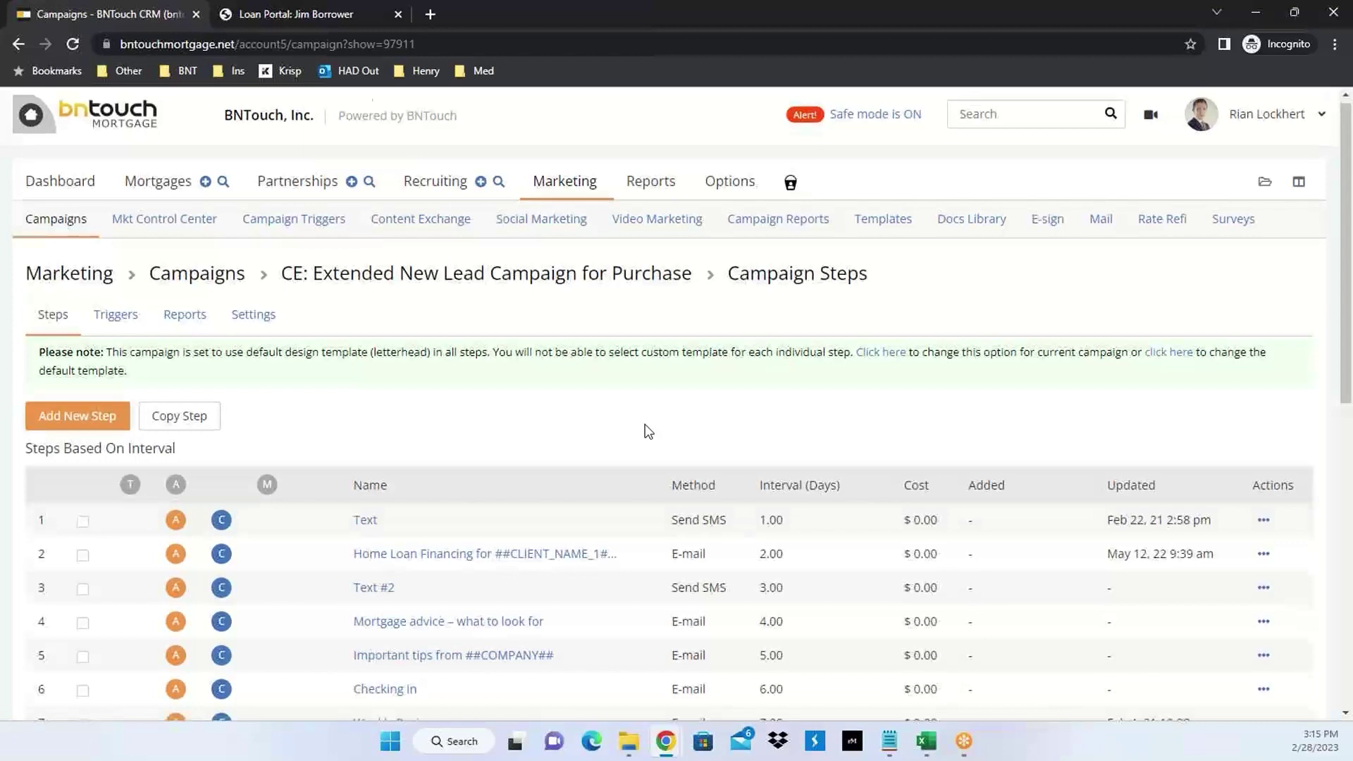
{"action": "scroll", "coordinate": [649, 431], "scroll_direction": "down", "scroll_amount": 1}
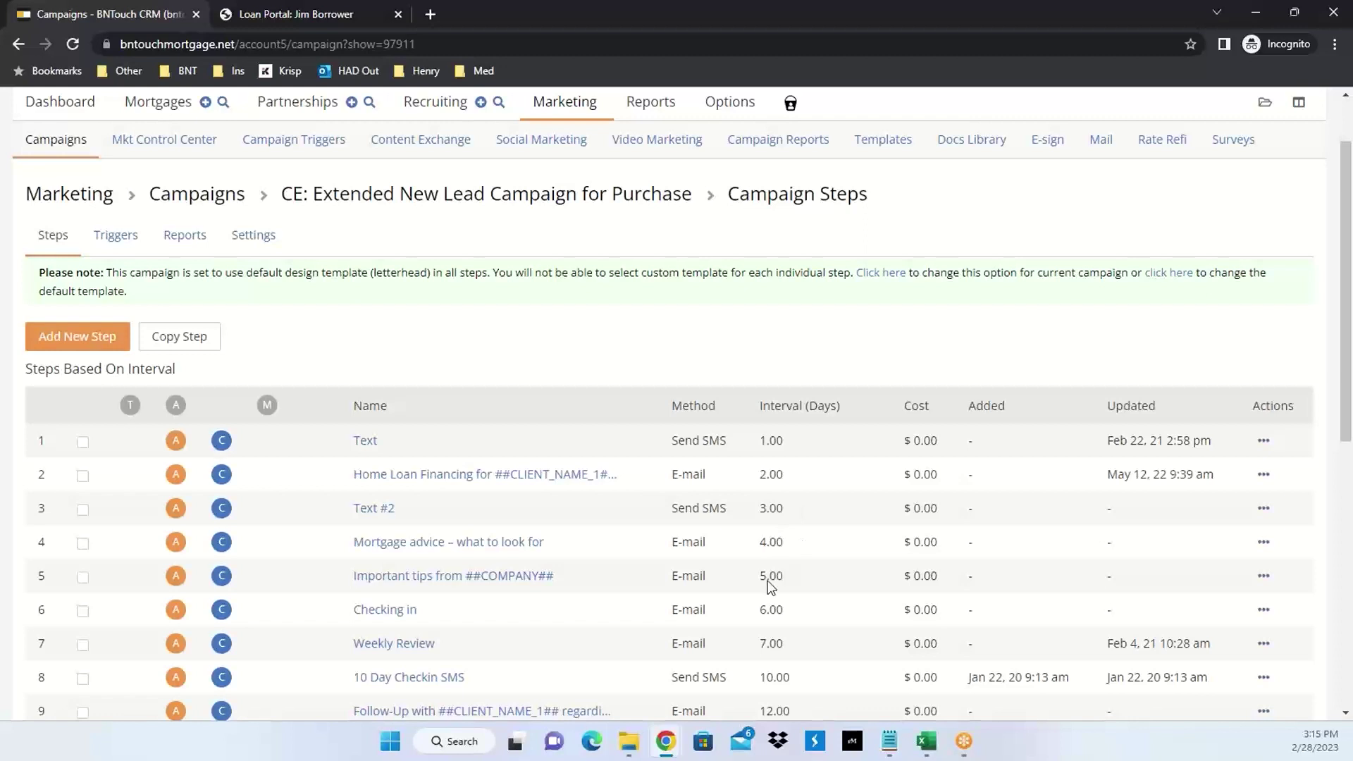
Add a new email step to the campaign and show the Maia options for its Custom Text.
{"action": "left_click", "coordinate": [104, 342]}
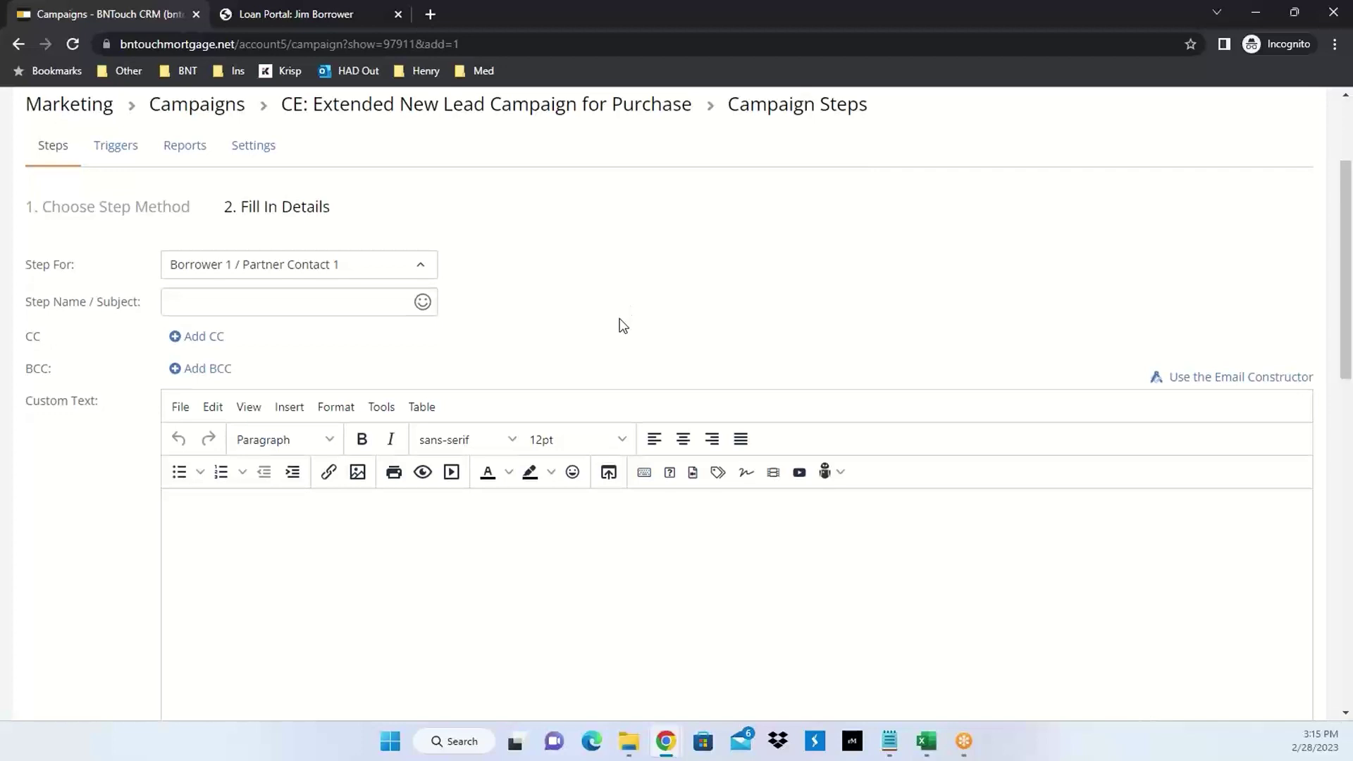
{"action": "scroll", "coordinate": [623, 325], "scroll_direction": "down", "scroll_amount": 8}
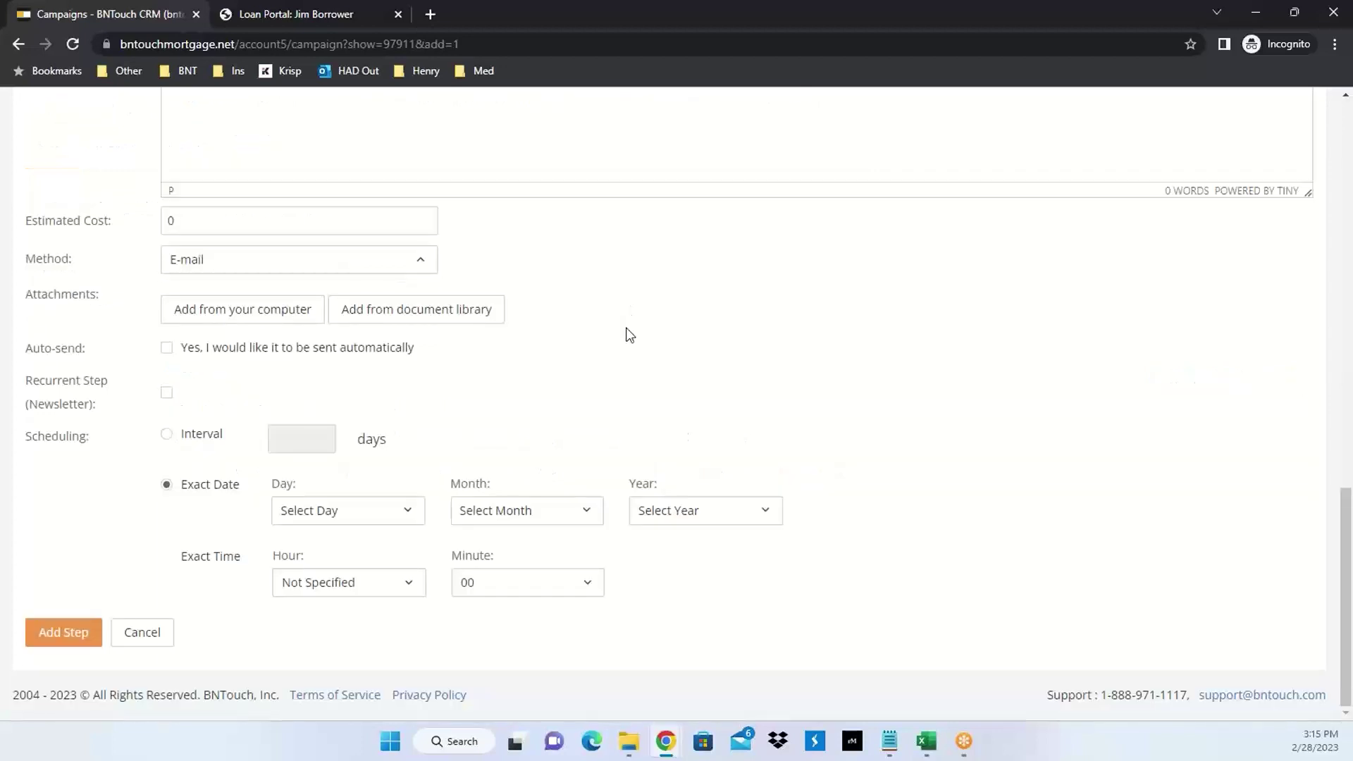
{"action": "scroll", "coordinate": [535, 378], "scroll_direction": "up", "scroll_amount": 1}
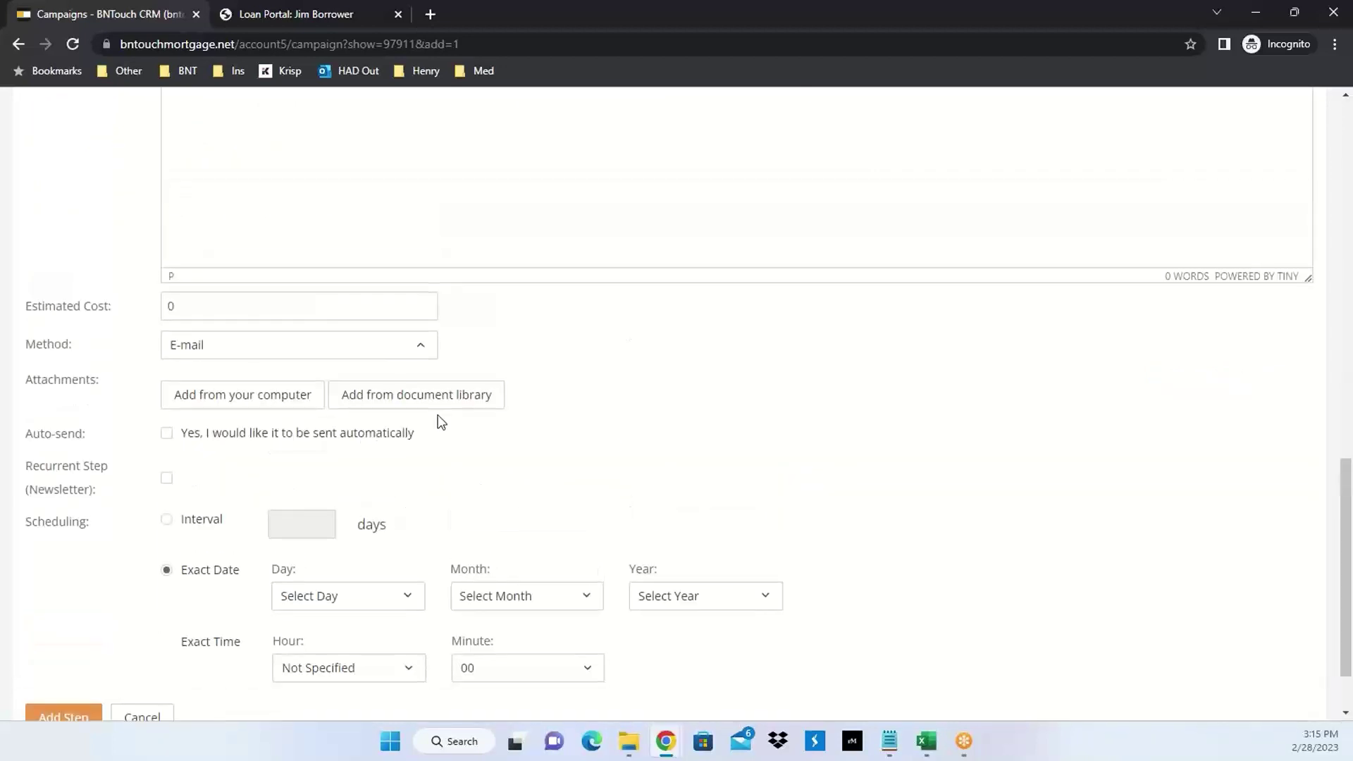
{"action": "scroll", "coordinate": [792, 490], "scroll_direction": "up", "scroll_amount": 8}
{"action": "scroll", "coordinate": [591, 502], "scroll_direction": "down", "scroll_amount": 1}
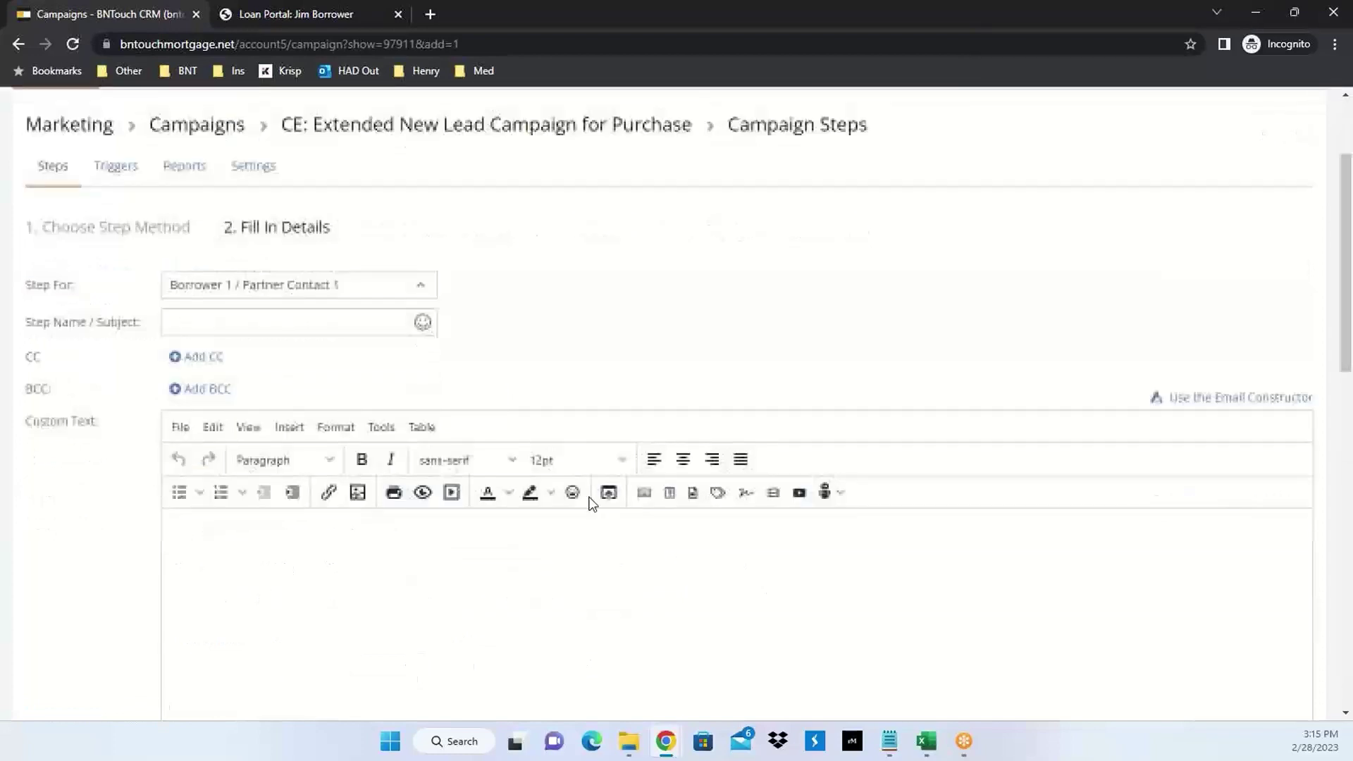
{"action": "left_click", "coordinate": [843, 459]}
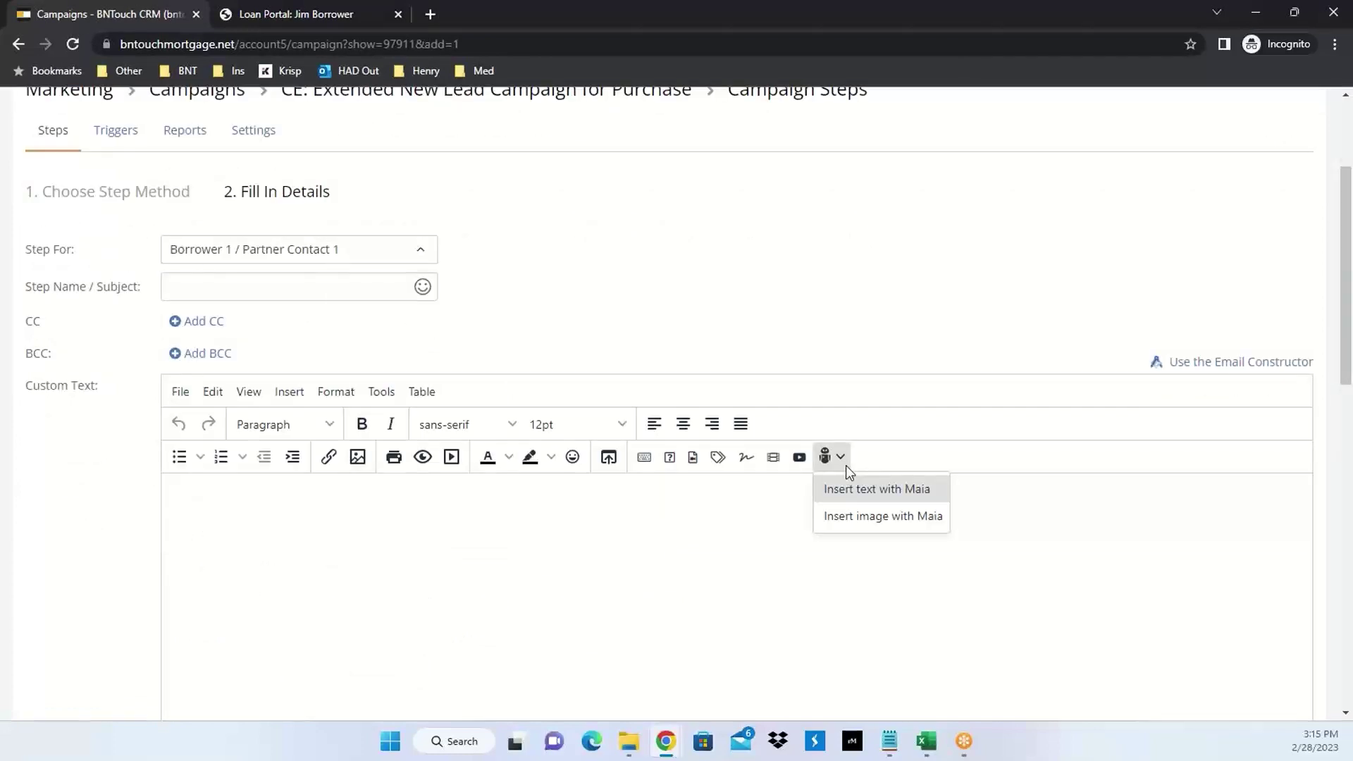
Launch Insert text with Maia and begin the prompt 'create an artice about'.
{"action": "left_click", "coordinate": [847, 497]}
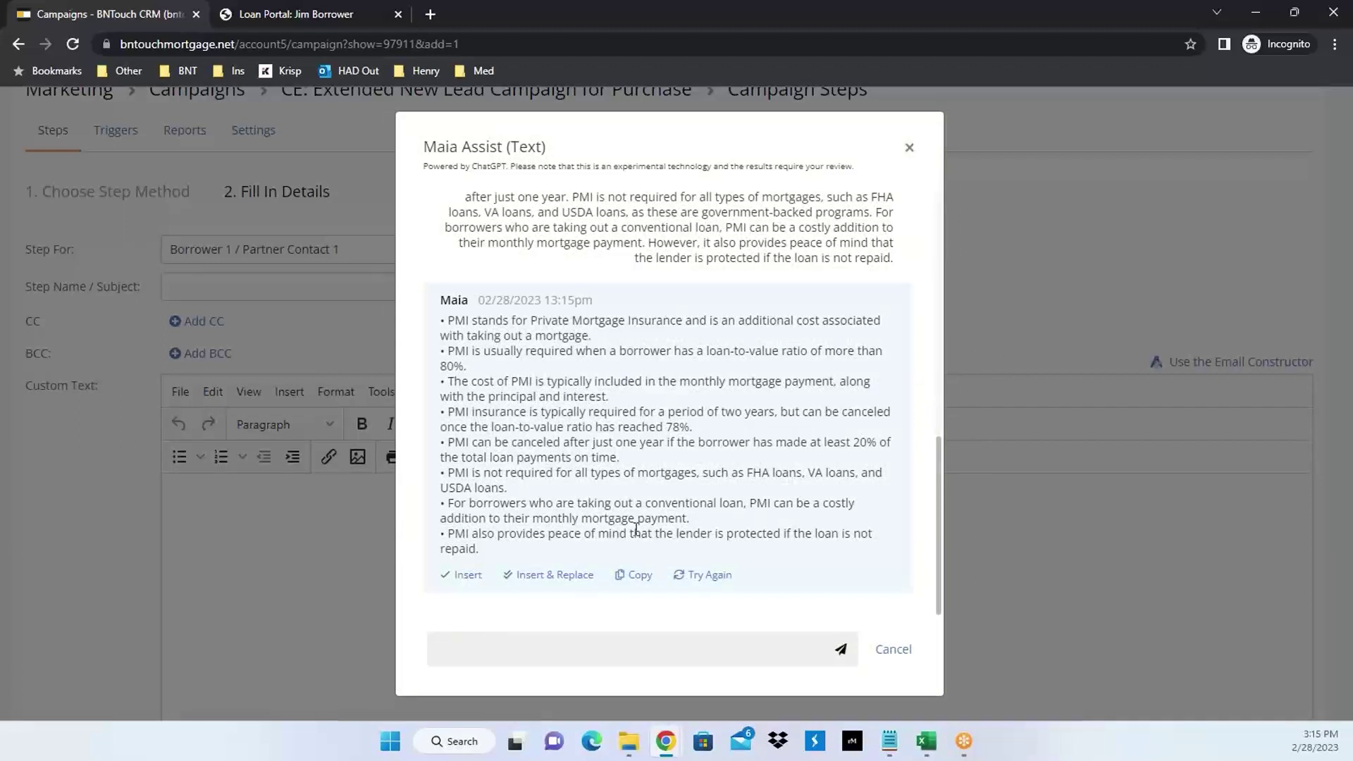
{"action": "left_click", "coordinate": [474, 648]}
{"action": "type", "text": "create an artice about"}
Review the earlier PMI conversation in Maia's chat history, then close Maia Assist.
{"action": "scroll", "coordinate": [807, 479], "scroll_direction": "up", "scroll_amount": 1}
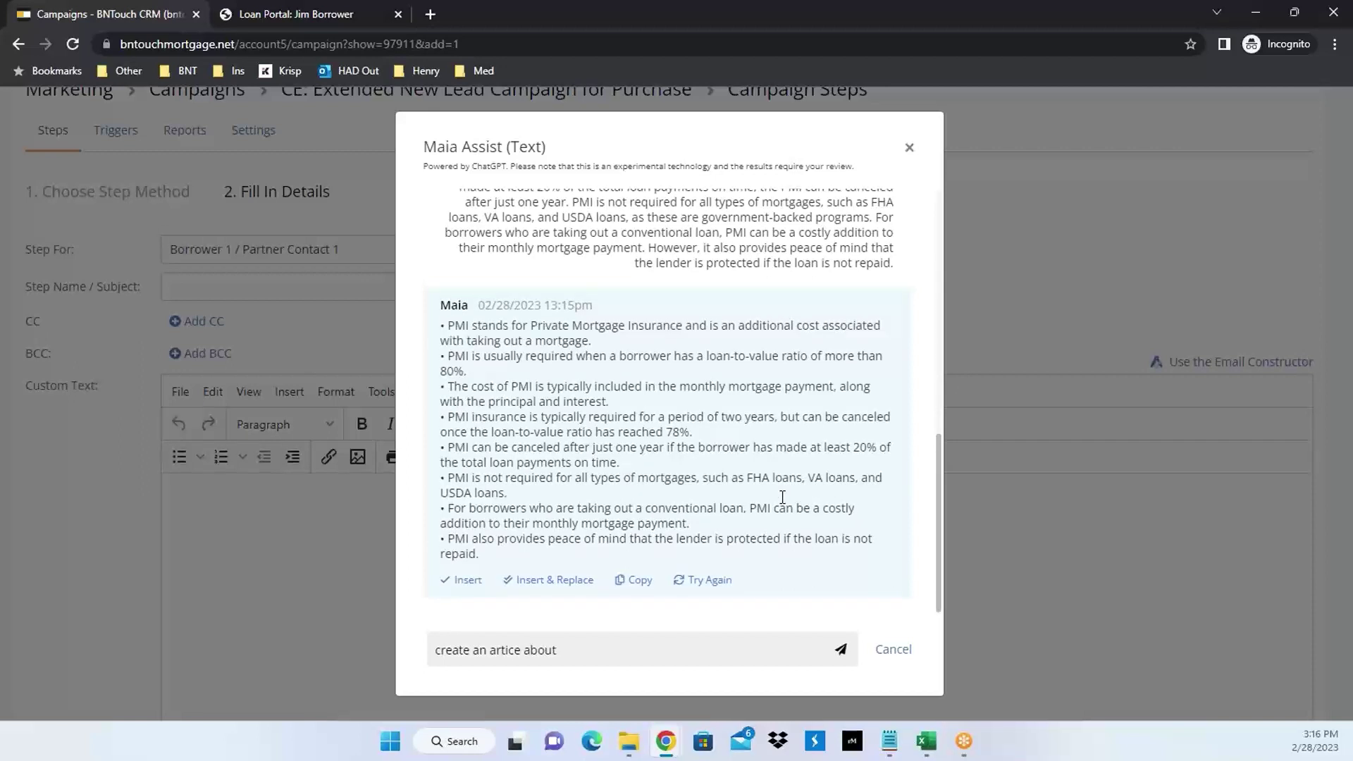
{"action": "scroll", "coordinate": [782, 497], "scroll_direction": "up", "scroll_amount": 5}
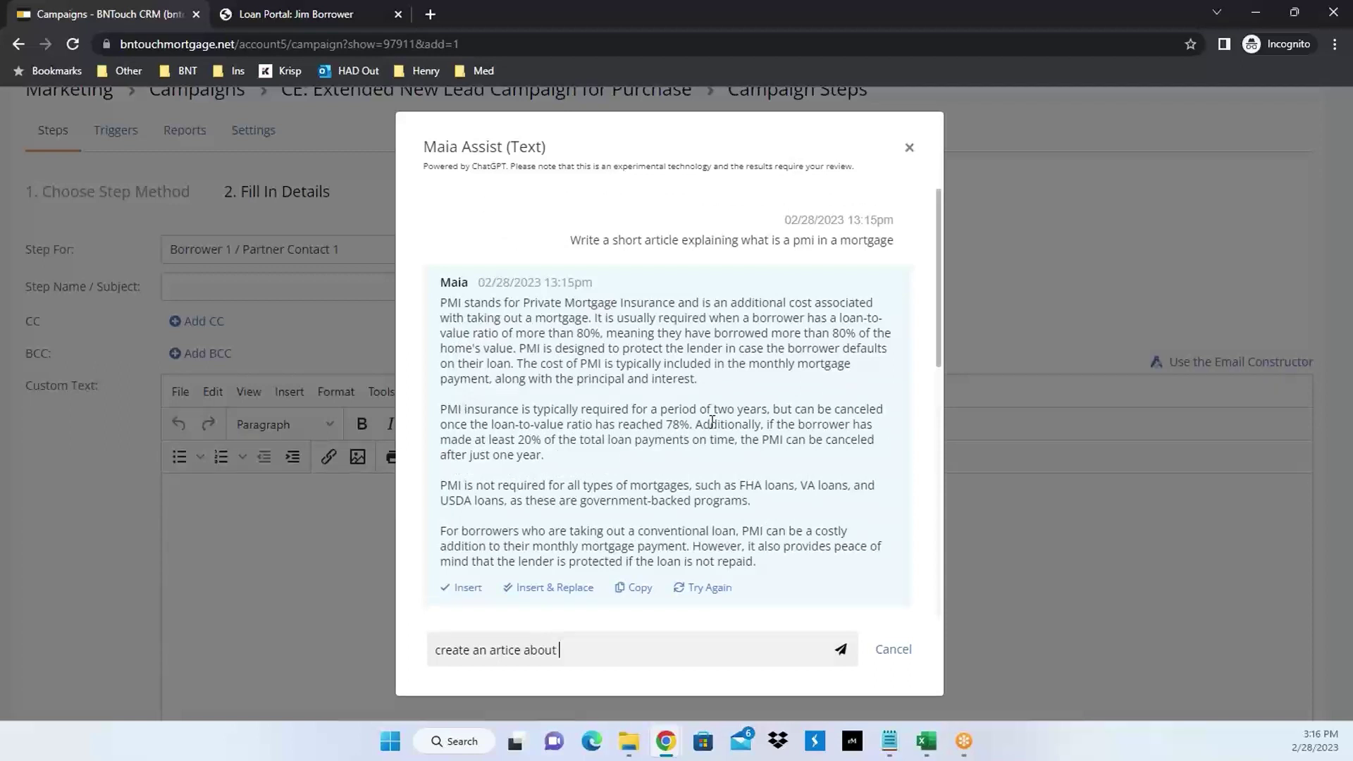
{"action": "scroll", "coordinate": [712, 421], "scroll_direction": "down", "scroll_amount": 1}
{"action": "scroll", "coordinate": [711, 422], "scroll_direction": "down", "scroll_amount": 5}
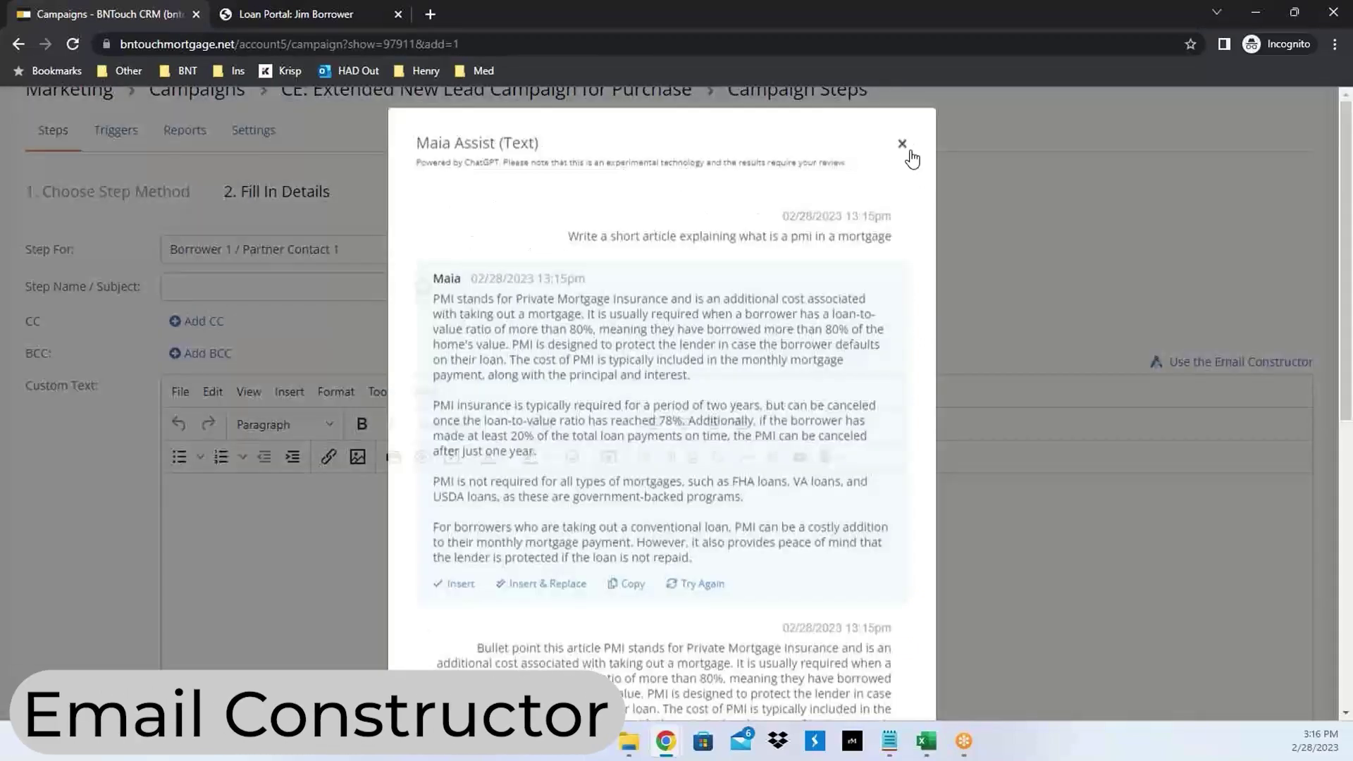
{"action": "left_click", "coordinate": [904, 145]}
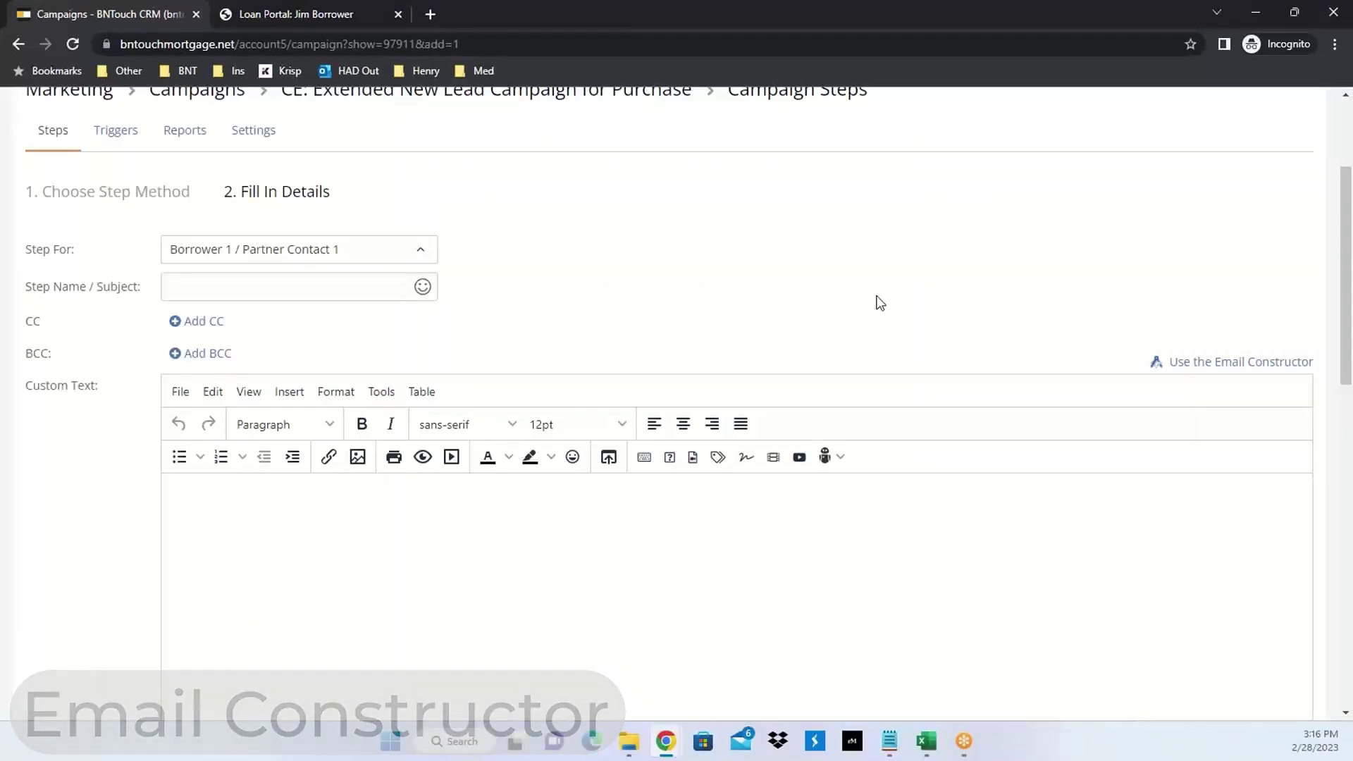
Switch the new step to the Email Constructor with a blank design canvas.
{"action": "scroll", "coordinate": [1170, 447], "scroll_direction": "up", "scroll_amount": 1}
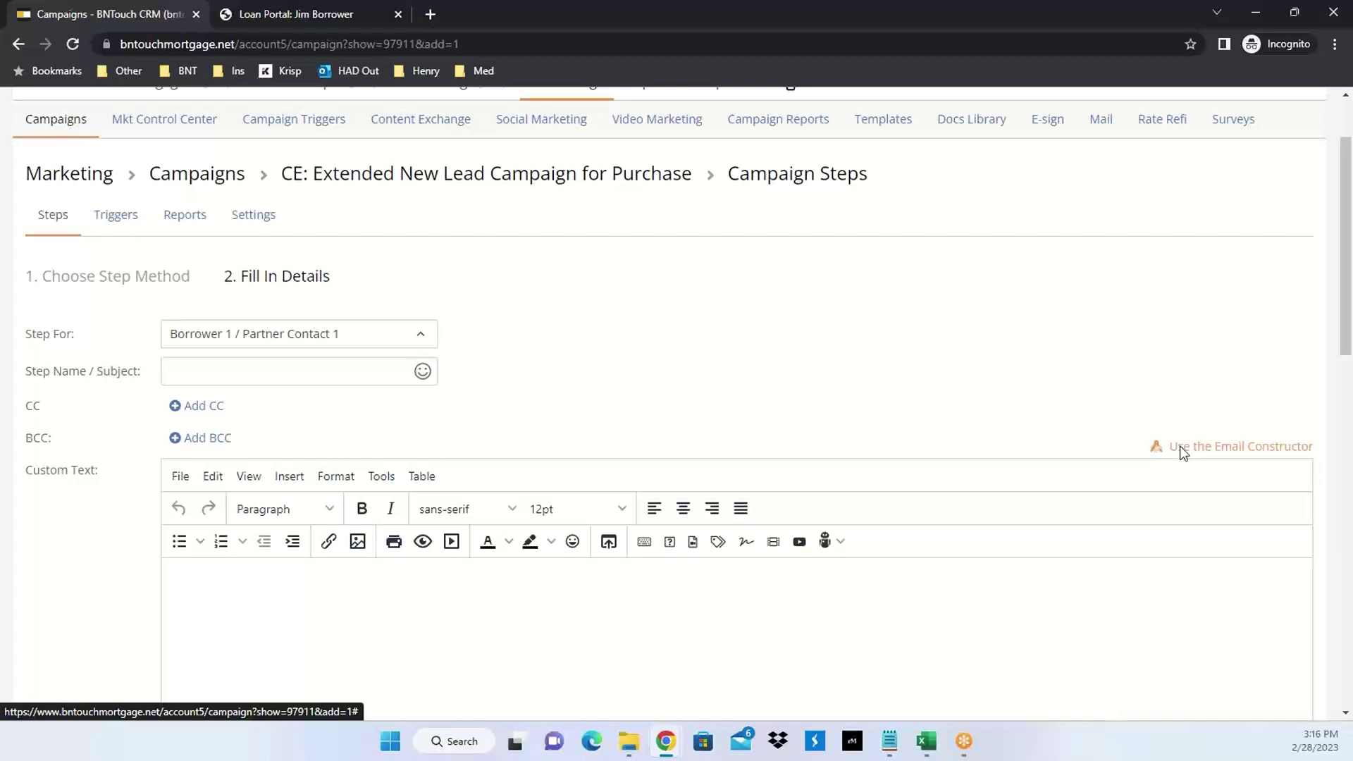
{"action": "left_click", "coordinate": [1183, 448]}
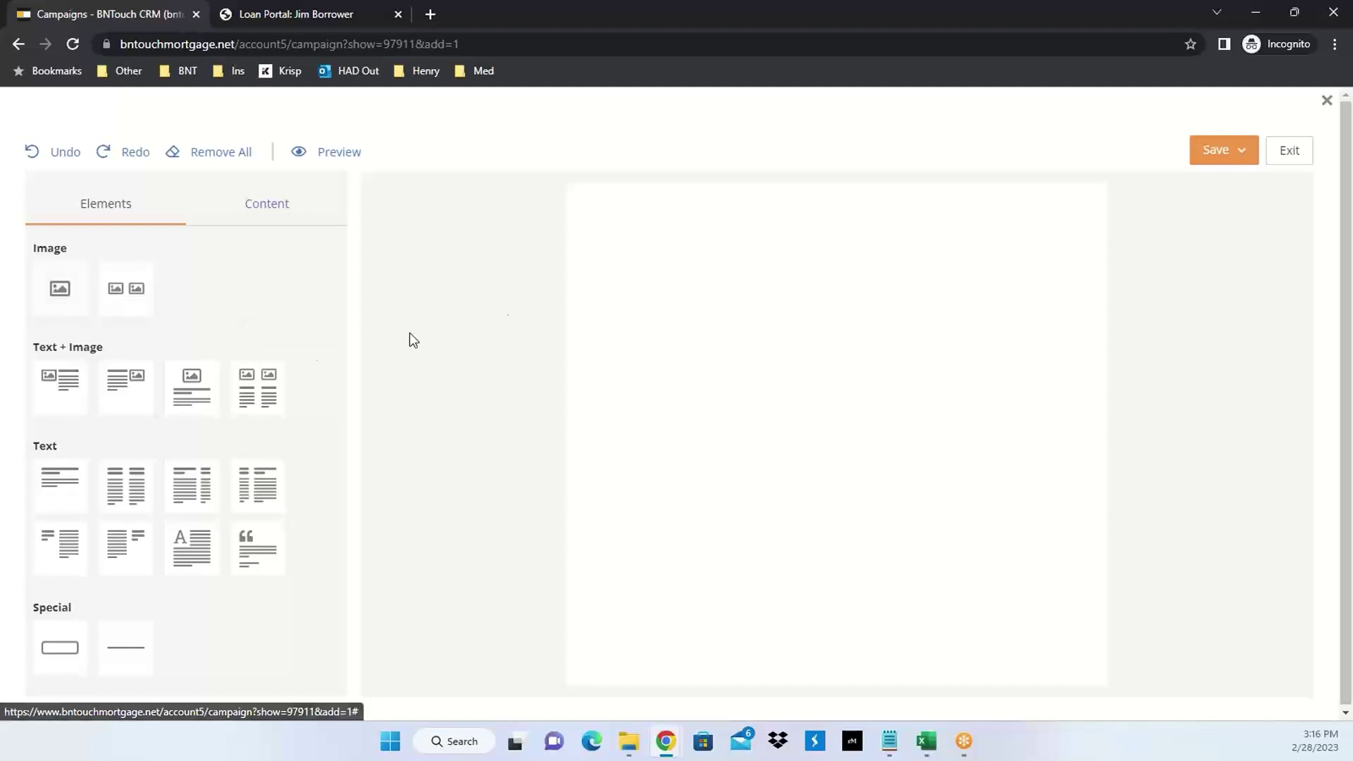
Add a full-width Image block followed by a Text + Image block to the email.
{"action": "left_click", "coordinate": [59, 393]}
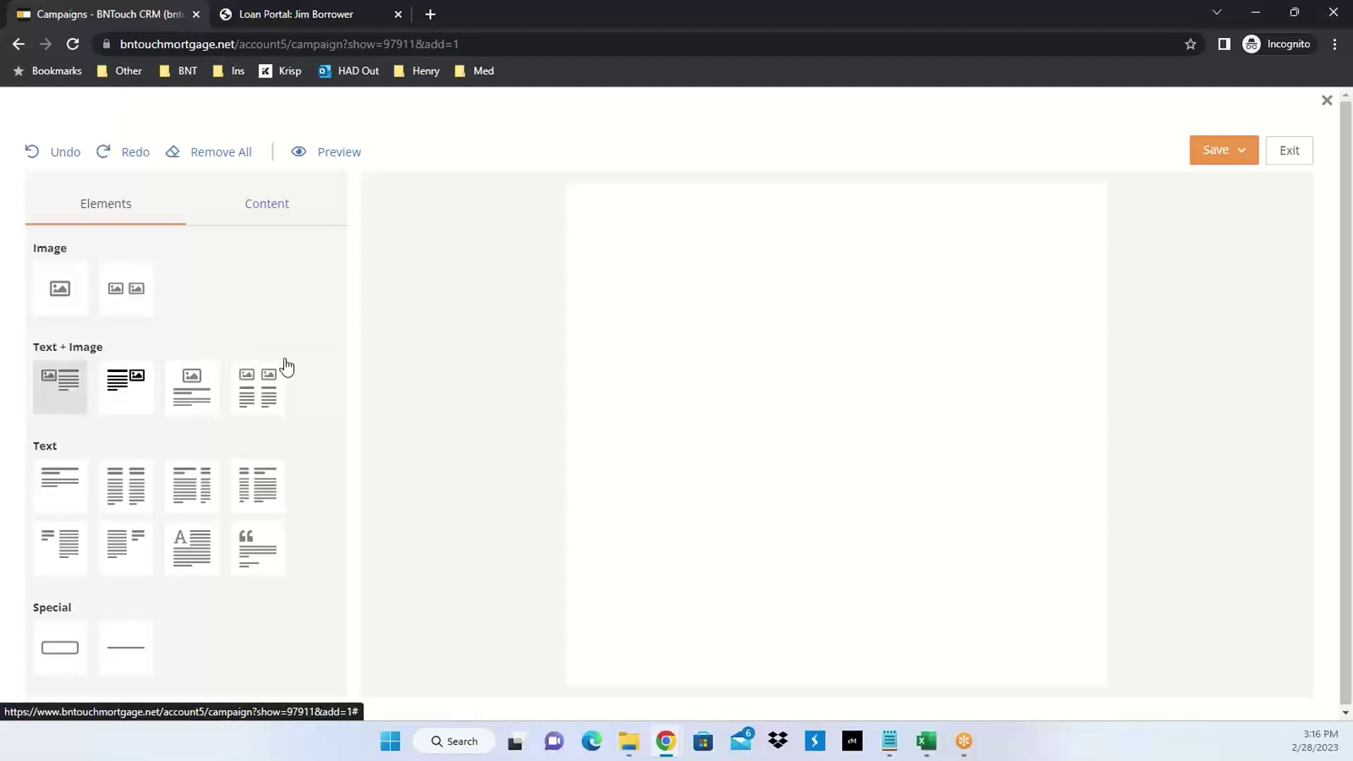
{"action": "left_click", "coordinate": [59, 295]}
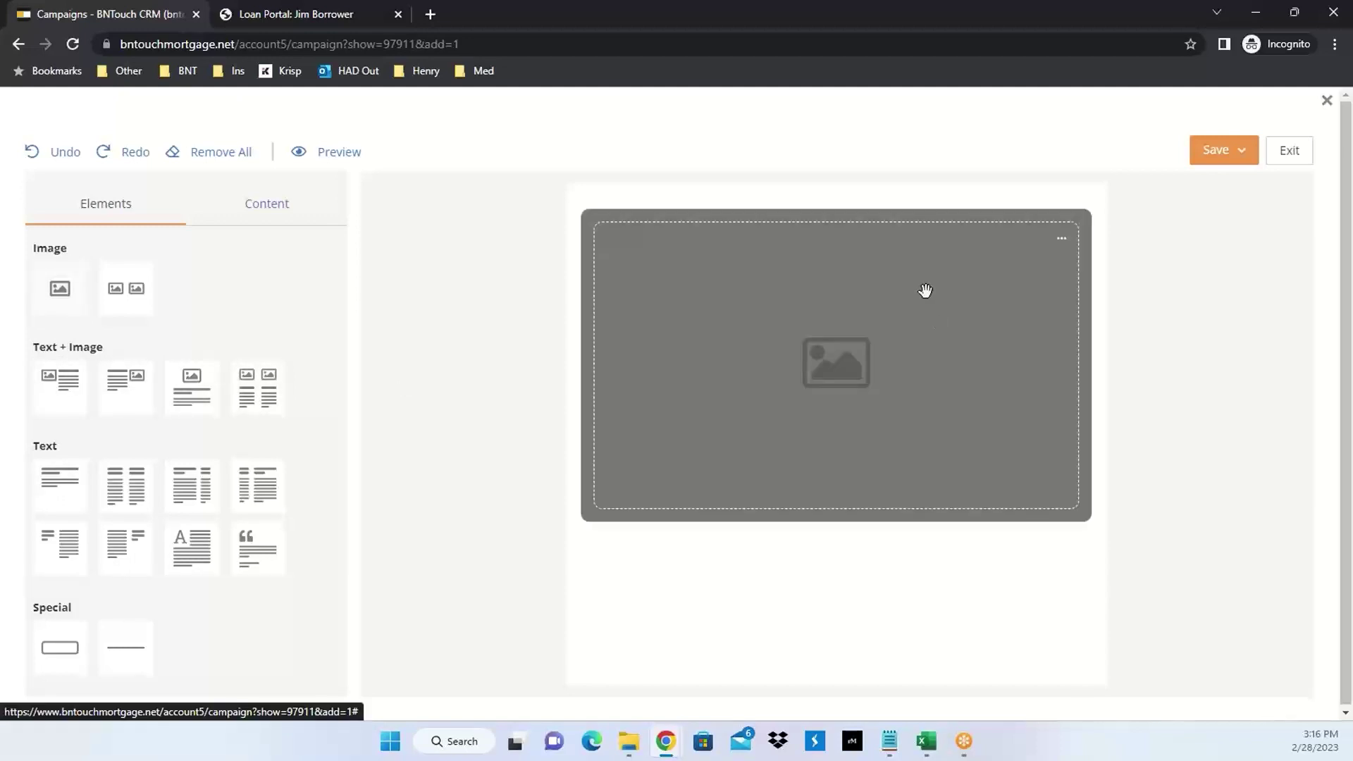
{"action": "left_click", "coordinate": [136, 406]}
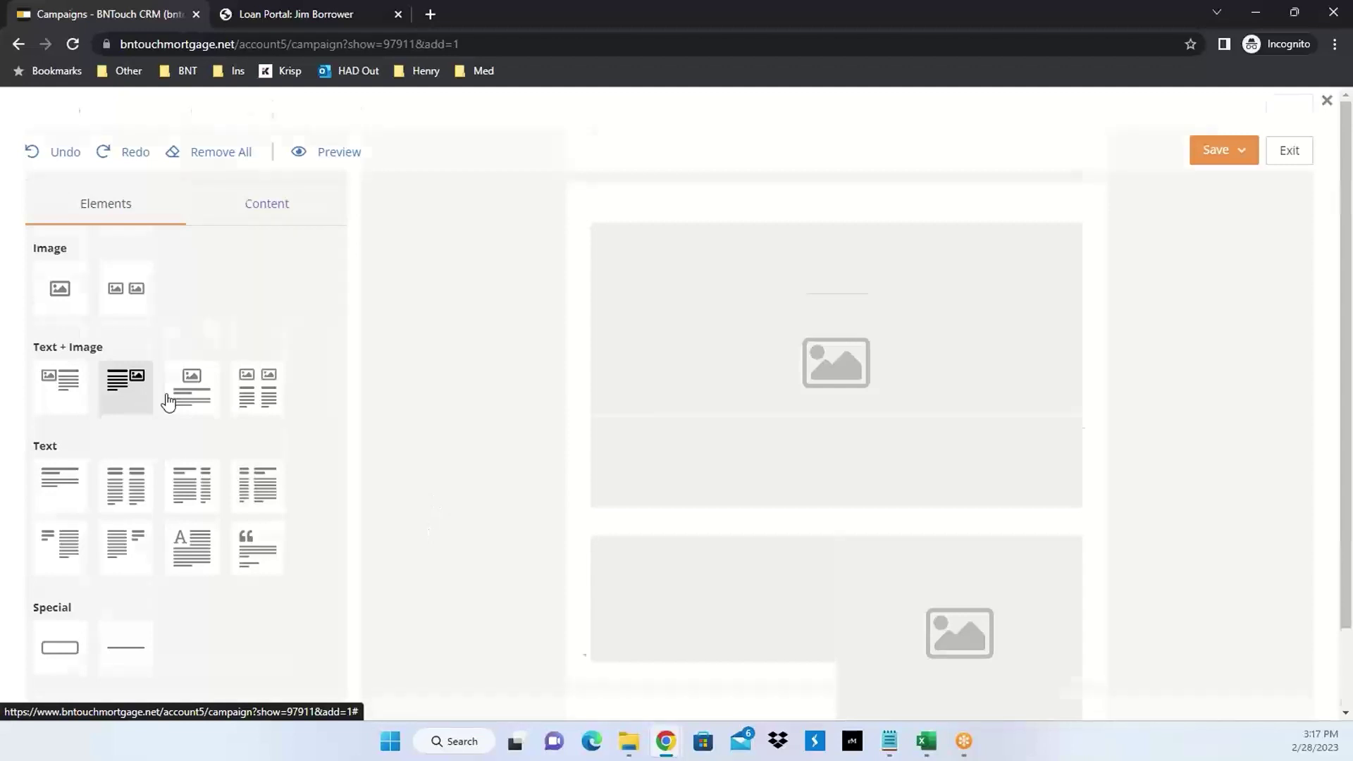
Bring up the text editor for the Text + Image block's text column.
{"action": "scroll", "coordinate": [775, 514], "scroll_direction": "down", "scroll_amount": 2}
{"action": "left_click", "coordinate": [776, 514]}
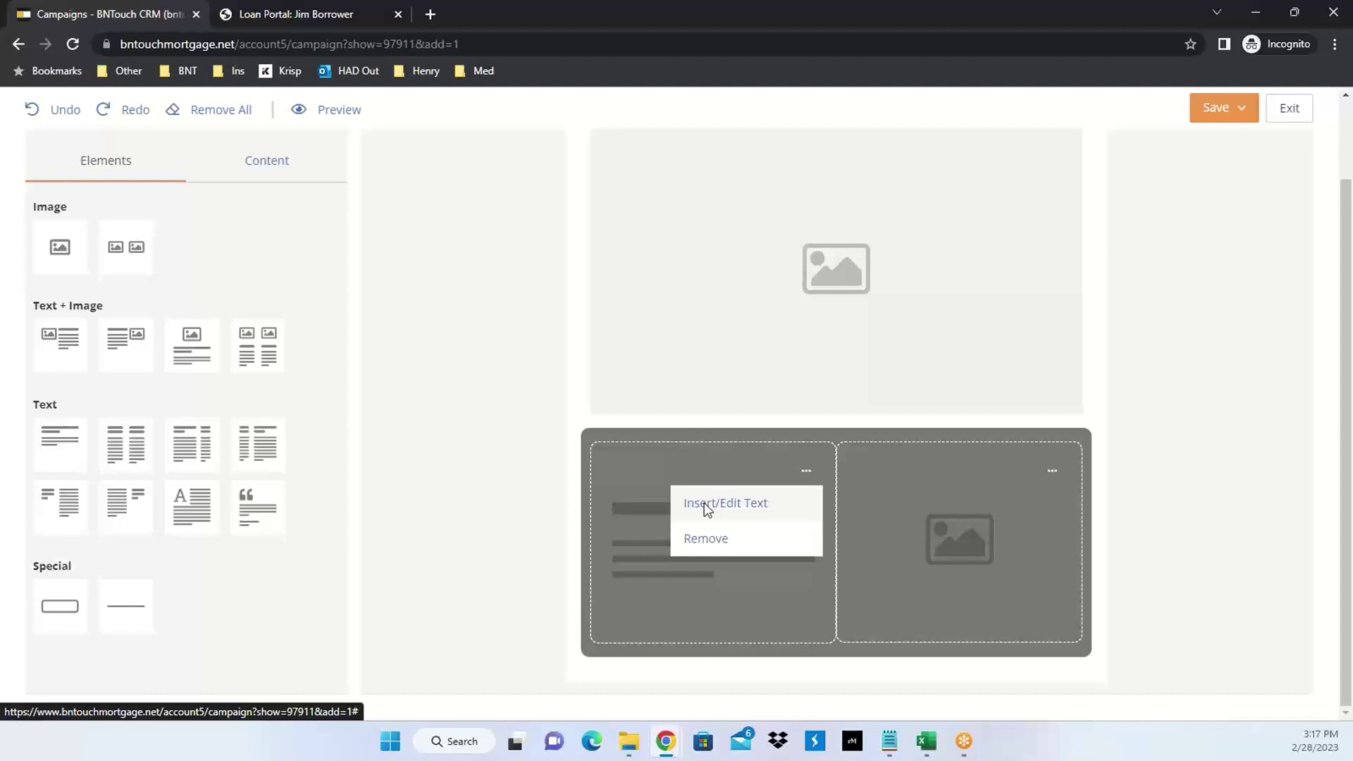
{"action": "left_click", "coordinate": [706, 507]}
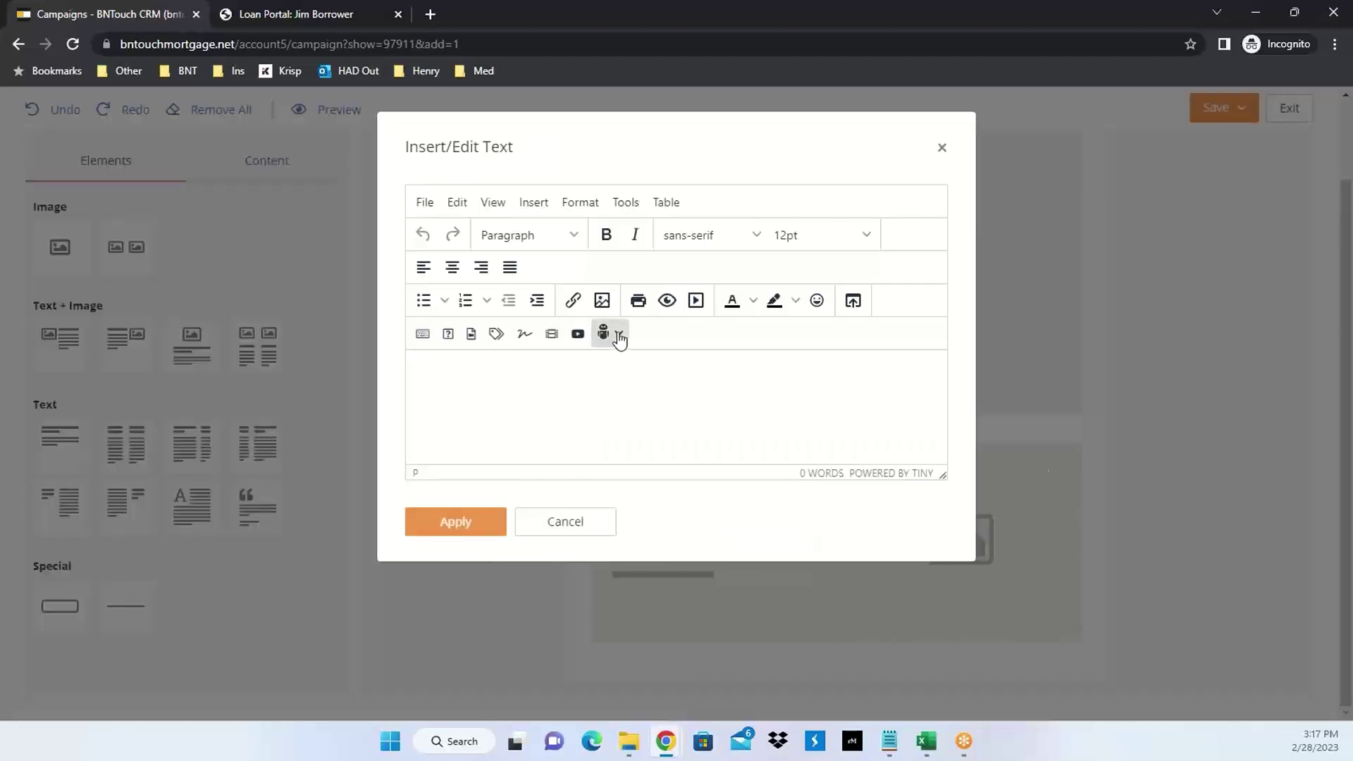
{"action": "left_click", "coordinate": [619, 336]}
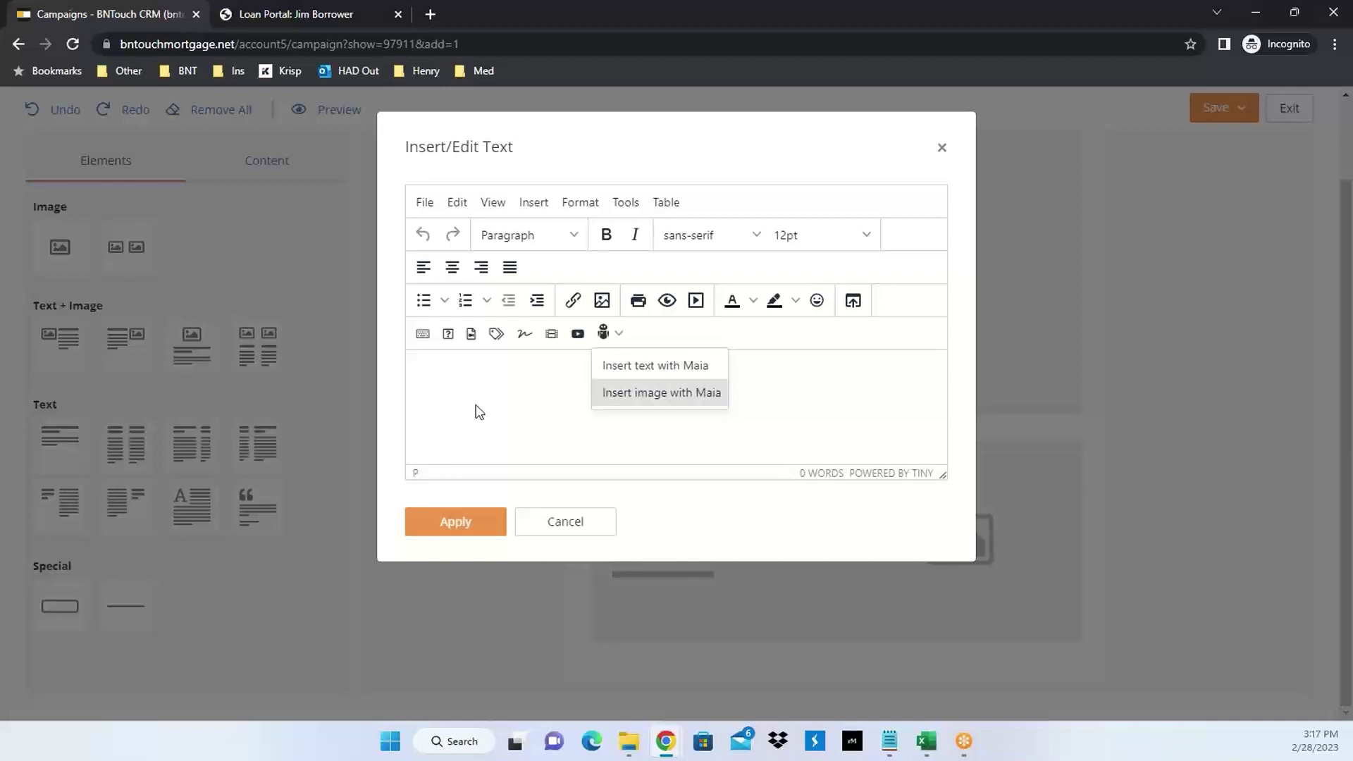
{"action": "left_click", "coordinate": [516, 408]}
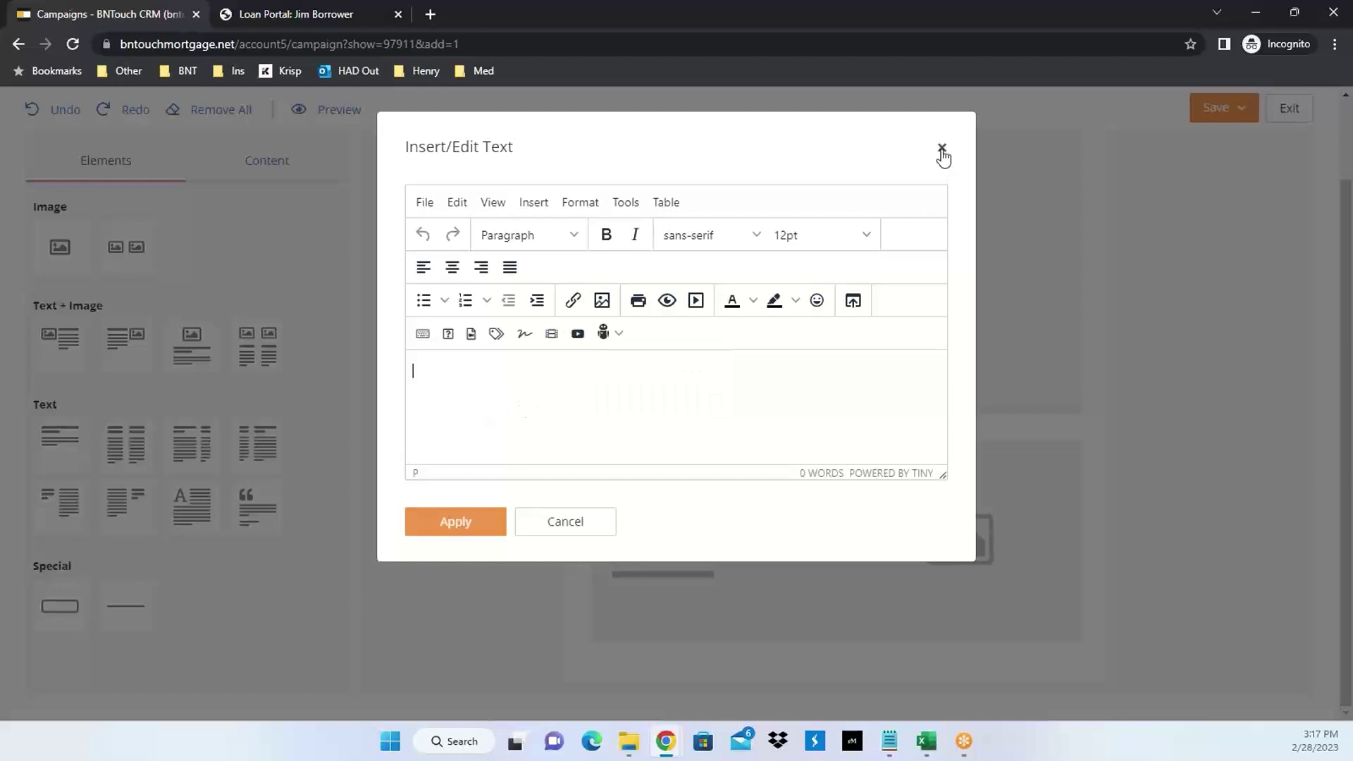
{"action": "left_click", "coordinate": [943, 151]}
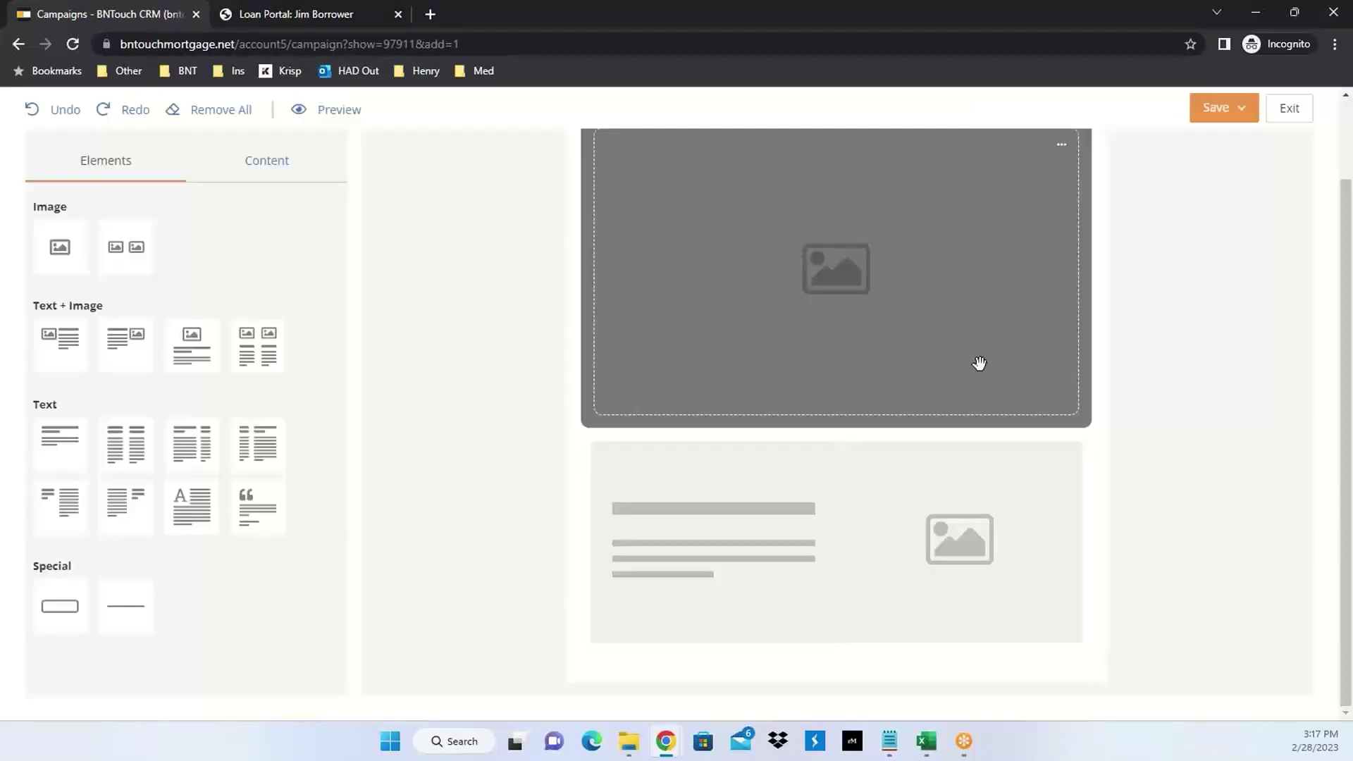